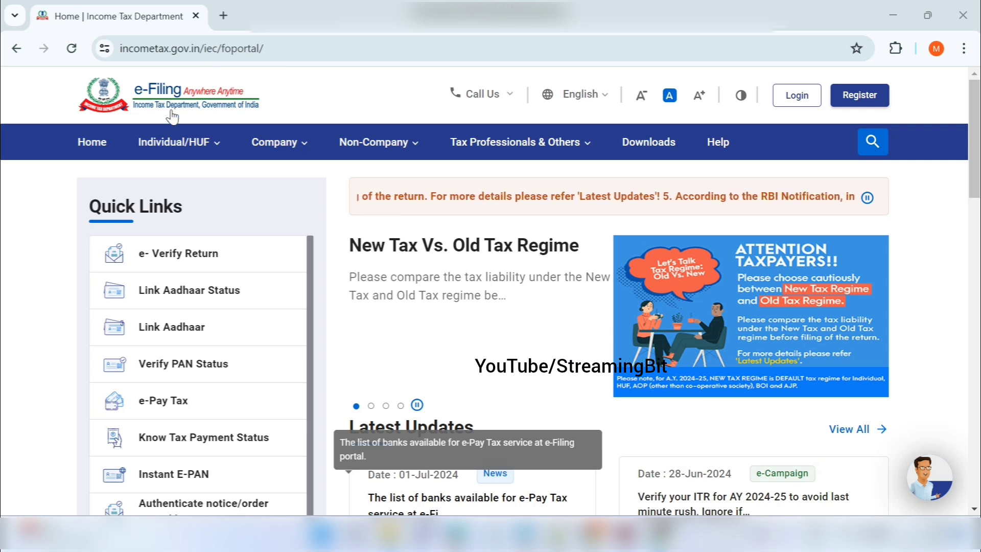
Examine the returns and forms applicable to salaried individuals for AY 2024-25, especially the ITR-1 (SAHAJ) eligibility conditions and exclusions
click(204, 150)
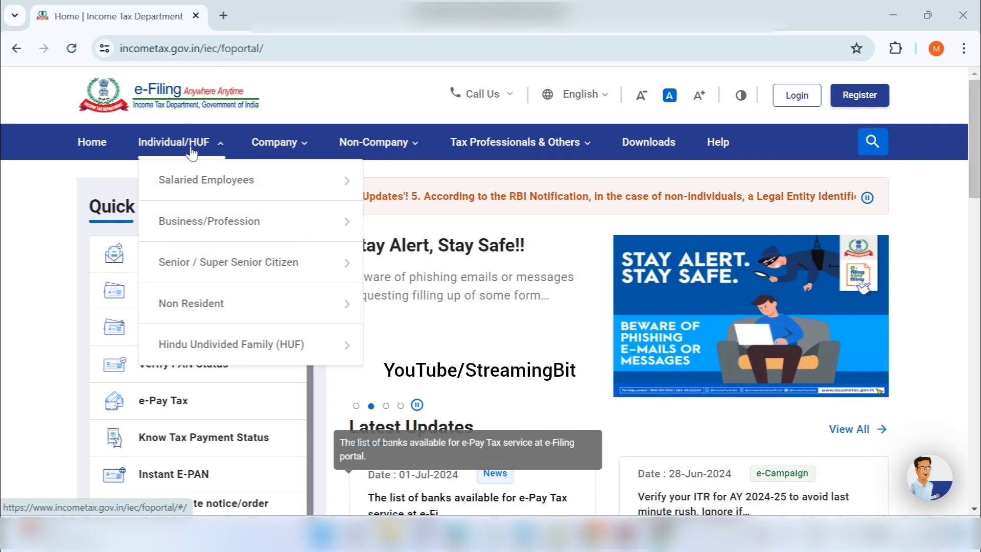
mouse_move(230, 188)
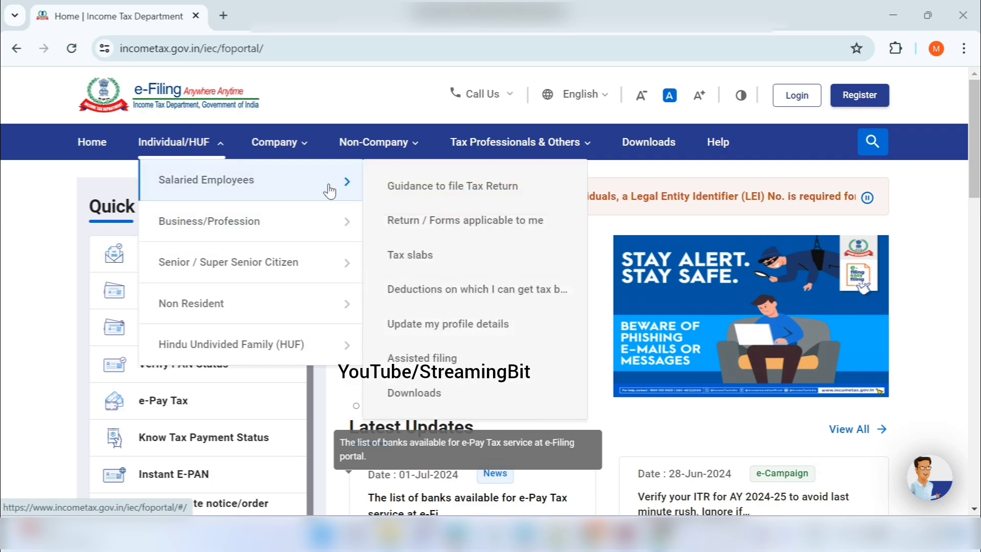
click(465, 225)
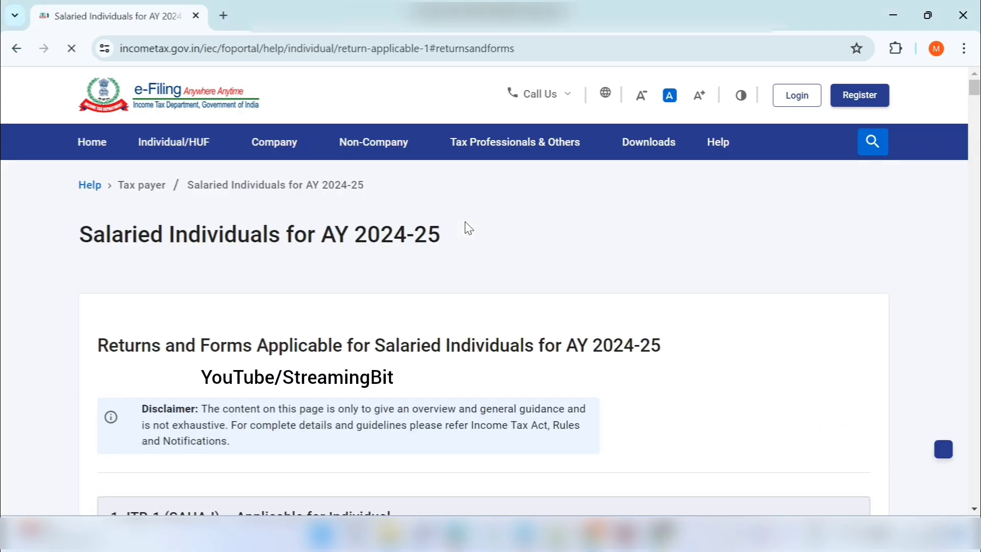
scroll(320, 326, up, 3)
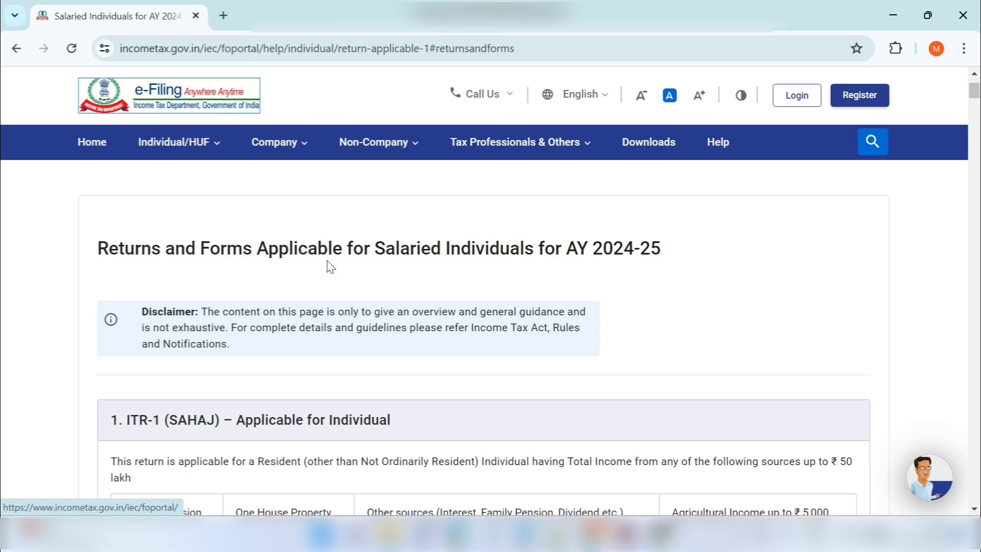
scroll(331, 268, down, 4)
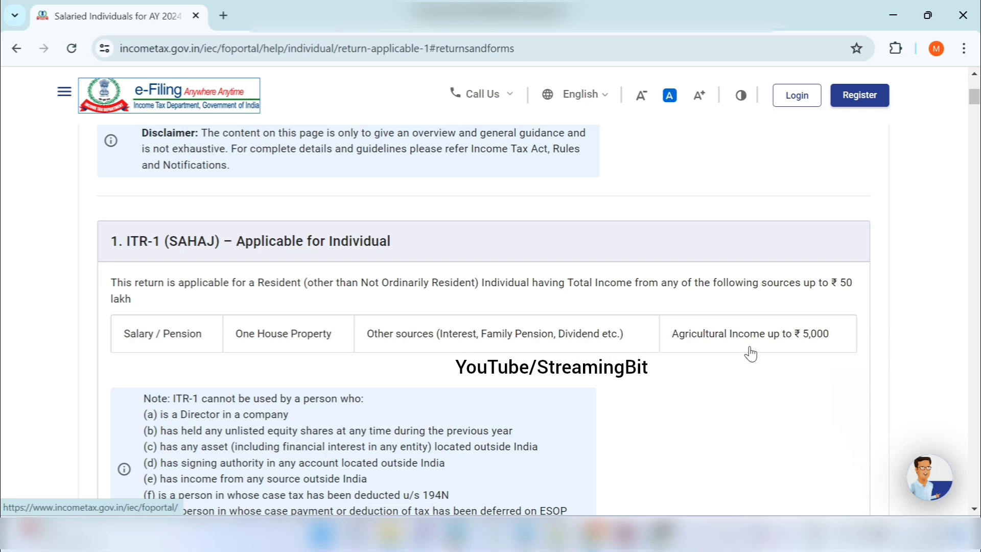
scroll(673, 404, down, 3)
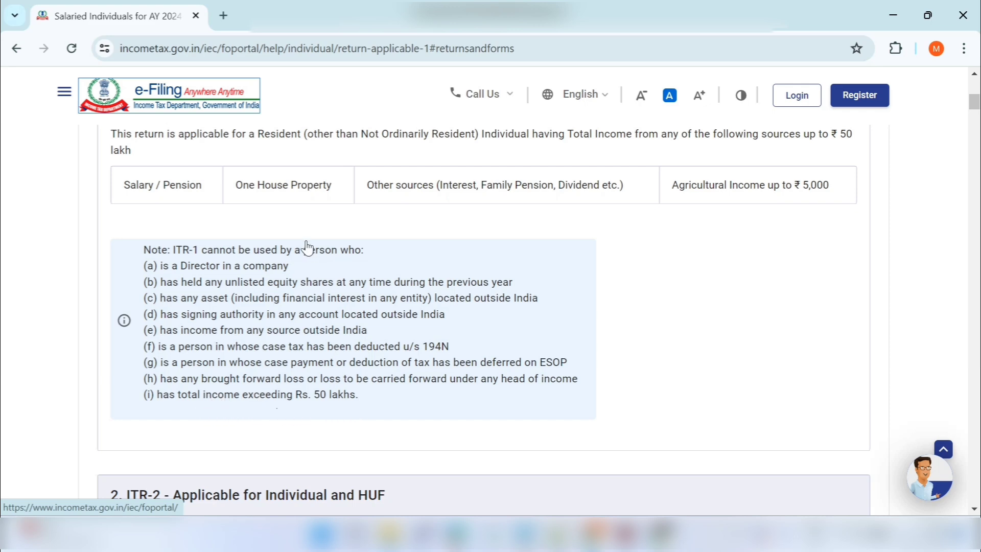
scroll(343, 434, up, 7)
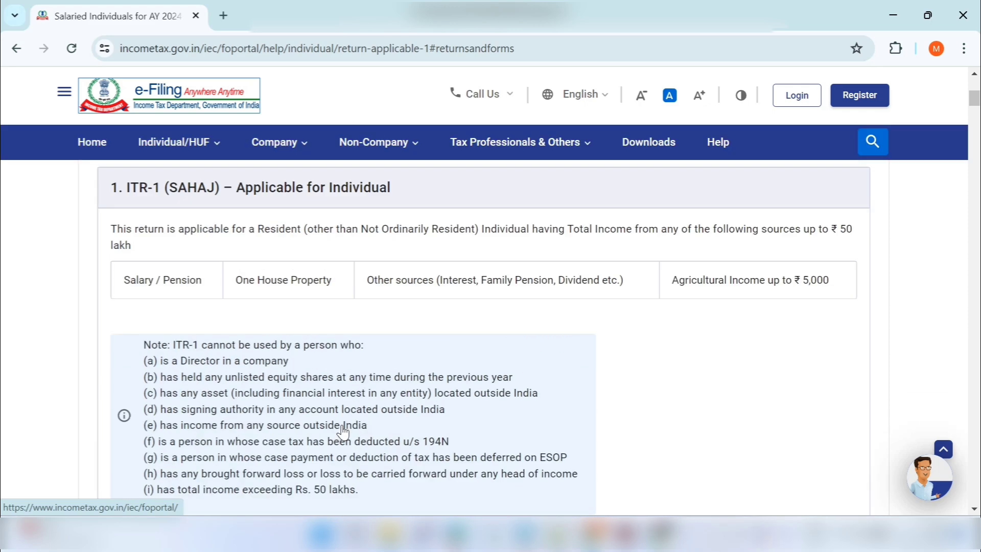
scroll(340, 432, down, 3)
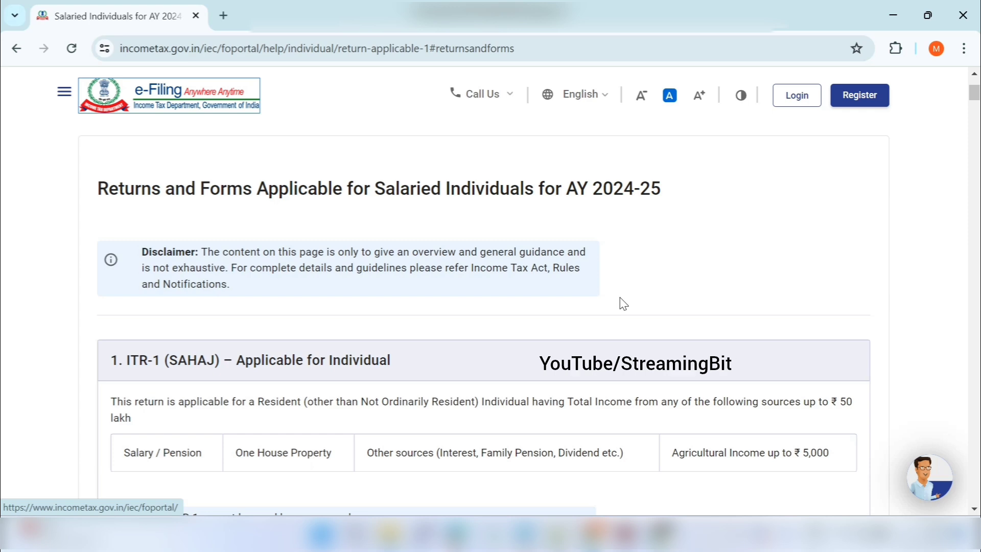
scroll(624, 304, up, 3)
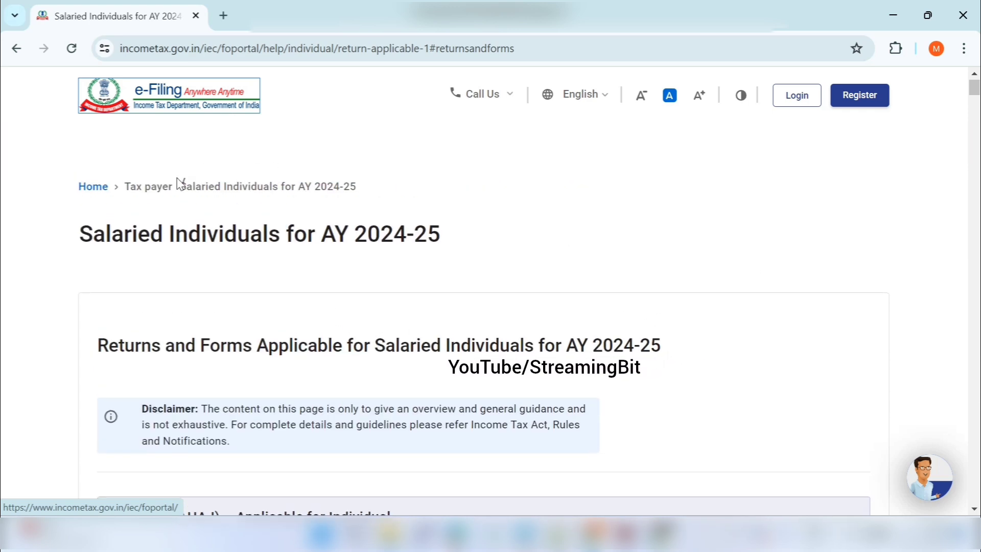
Return to the e-Filing home page, open the login page and submit the account's user ID
click(93, 188)
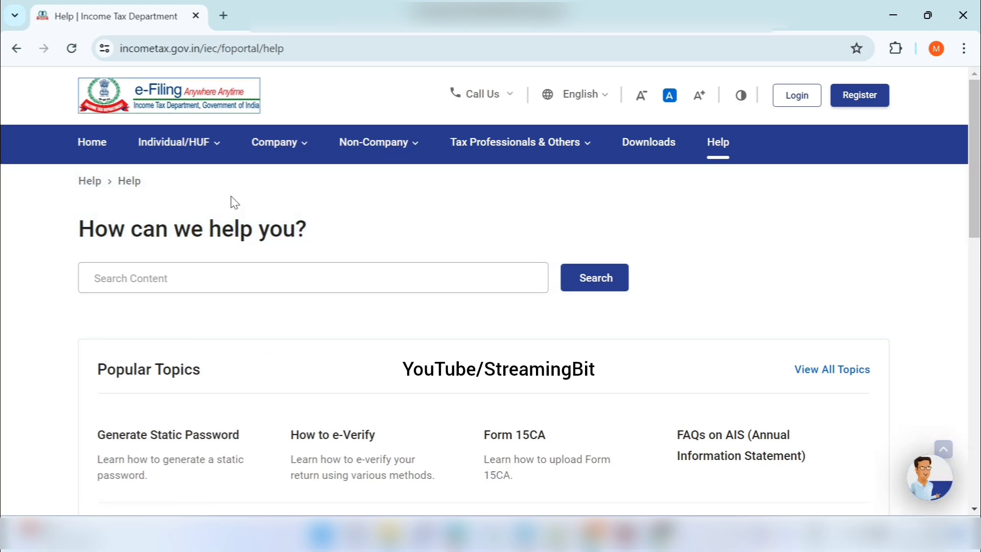
click(92, 144)
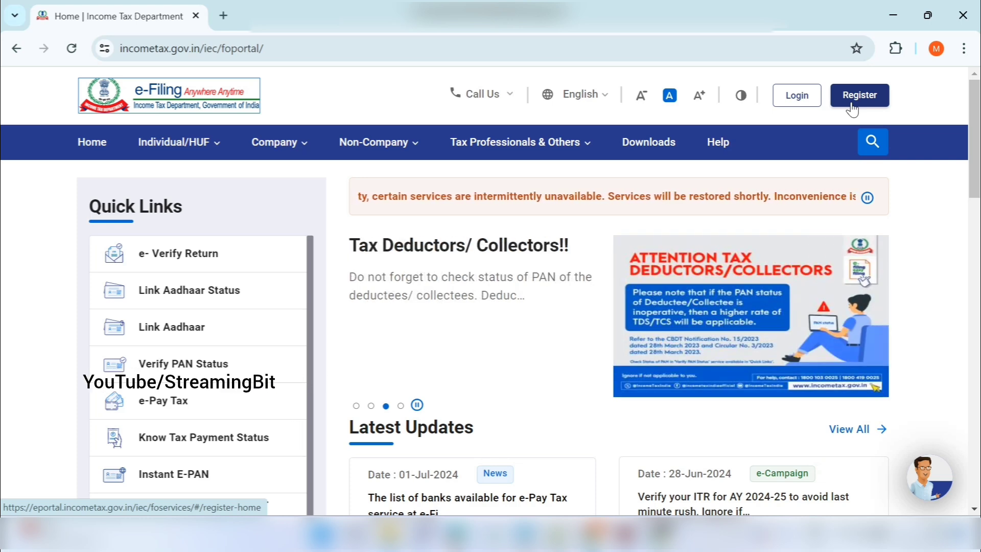
click(796, 103)
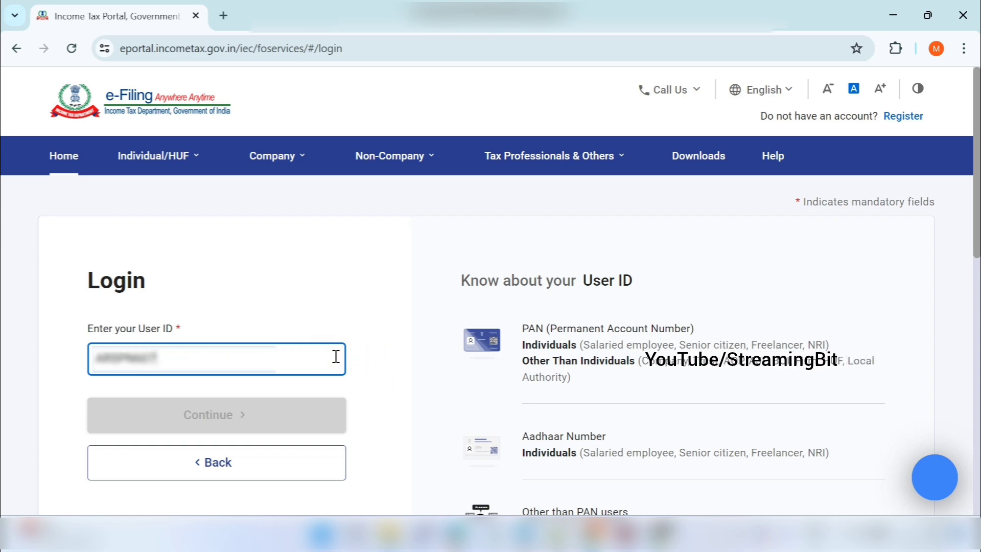
text(Q)
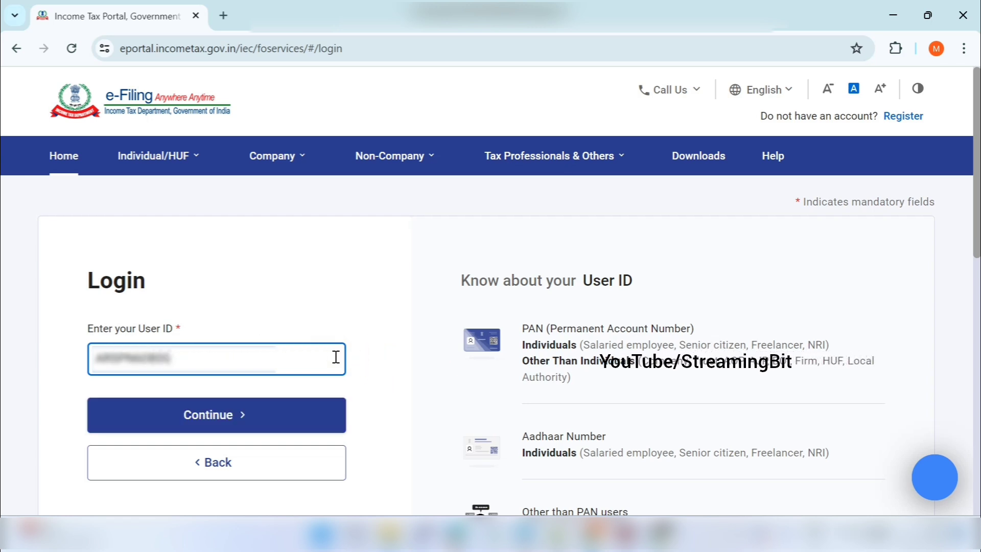
click(231, 408)
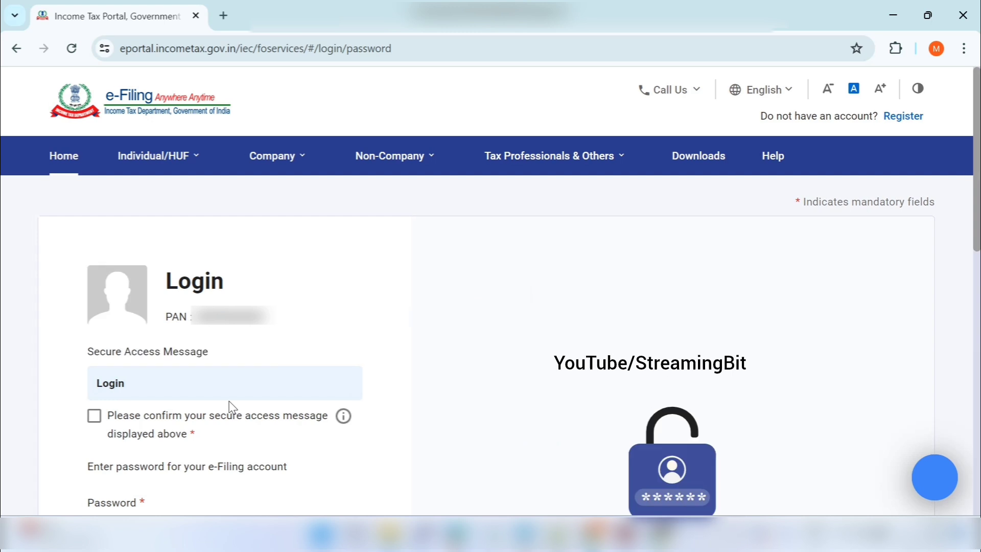
Confirm the secure access message, log in with the account password and decline saving the password in the browser
scroll(127, 405, down, 1)
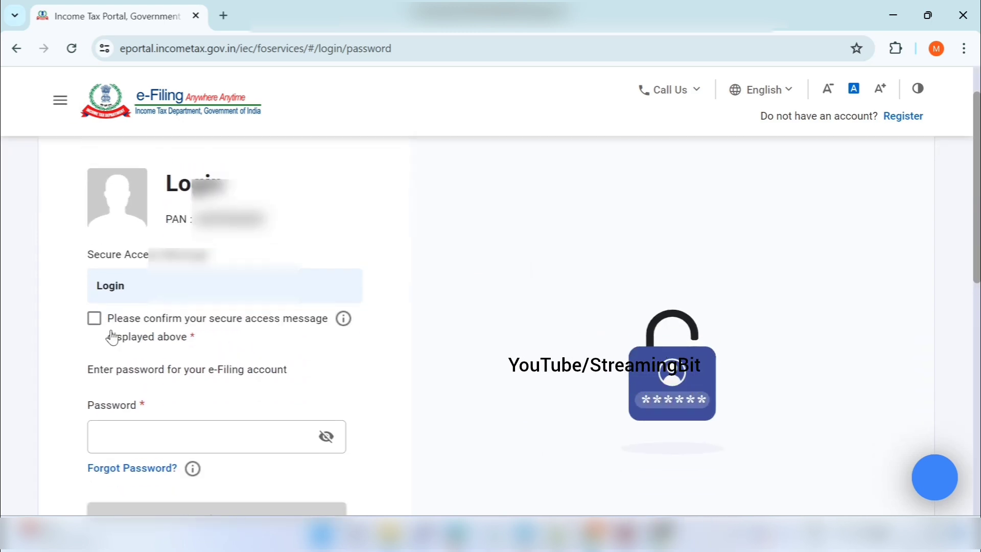
click(95, 322)
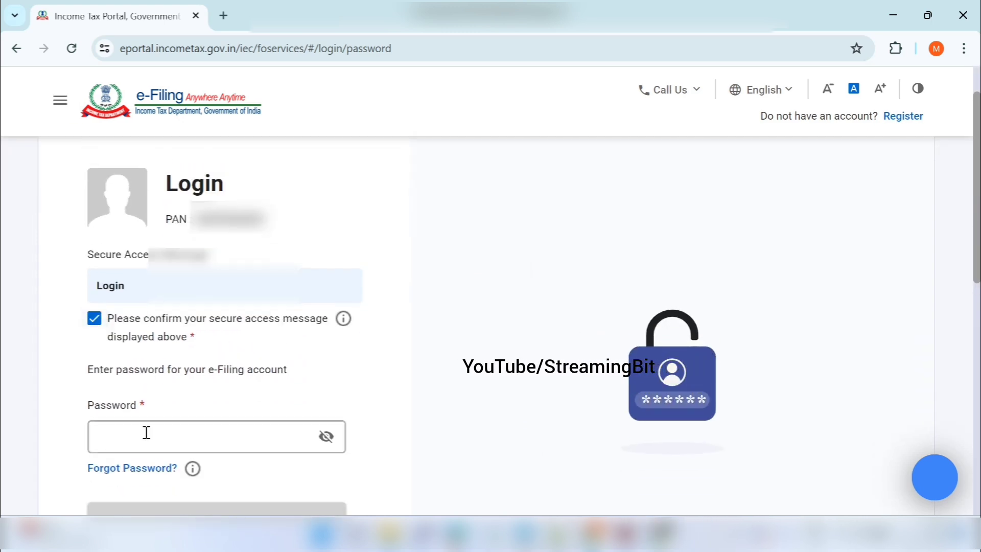
click(147, 439)
text(•)
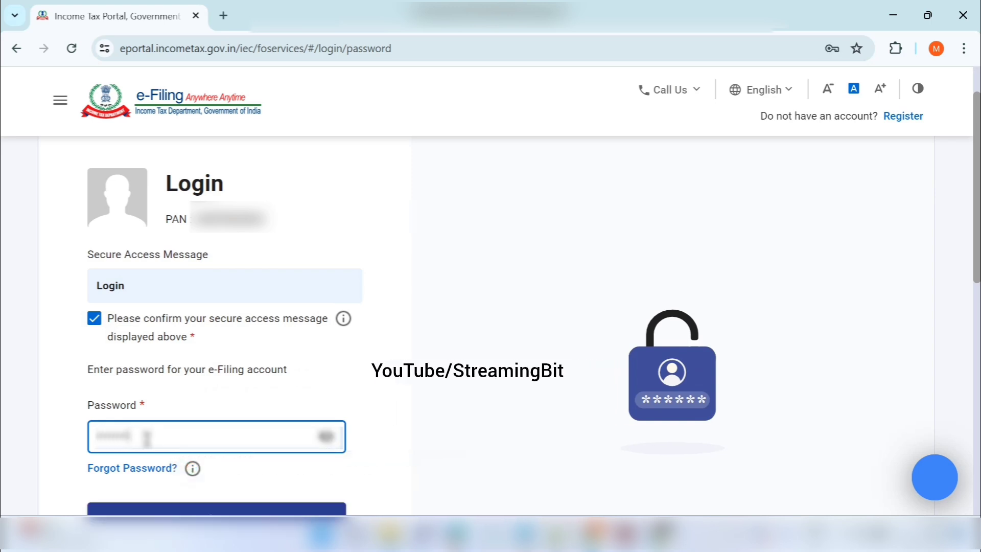
scroll(307, 430, down, 4)
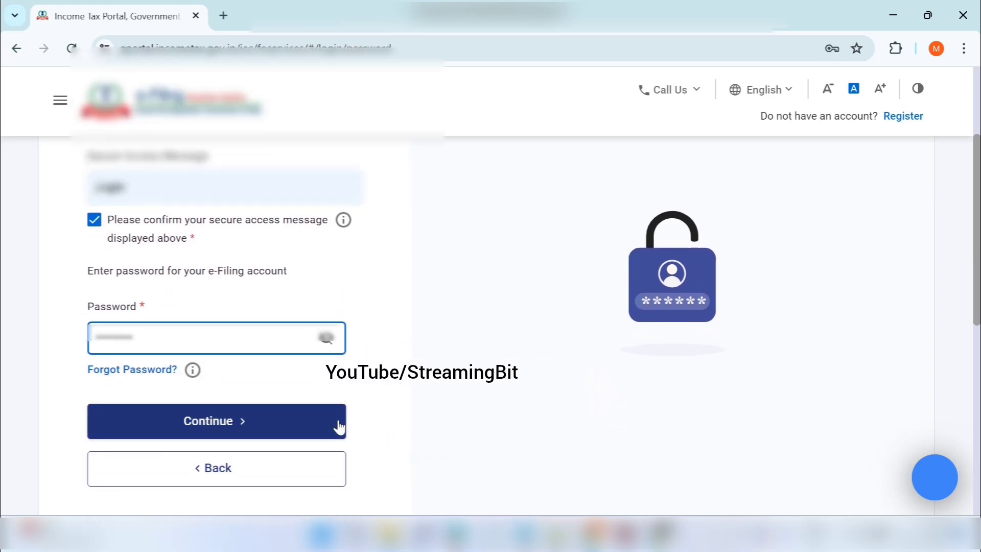
click(280, 420)
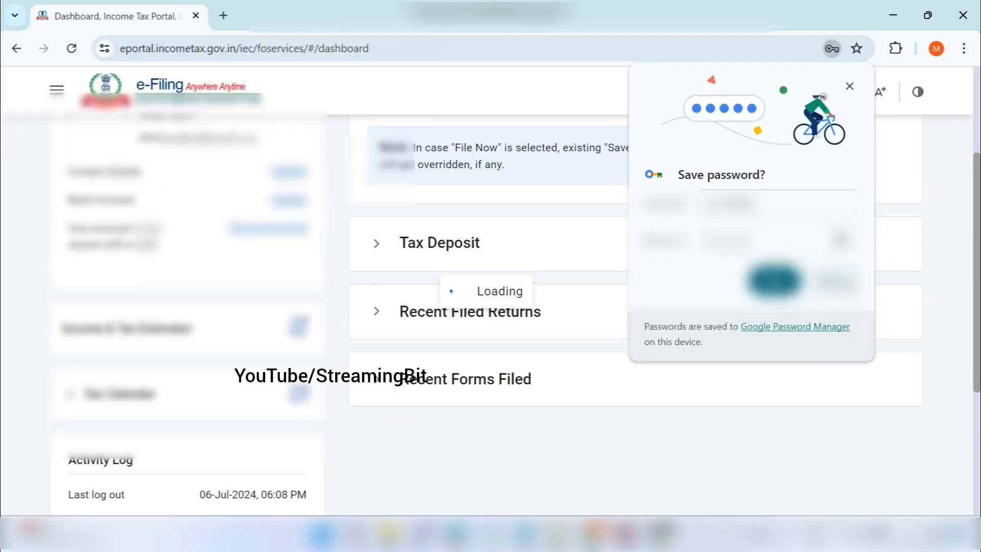
click(839, 282)
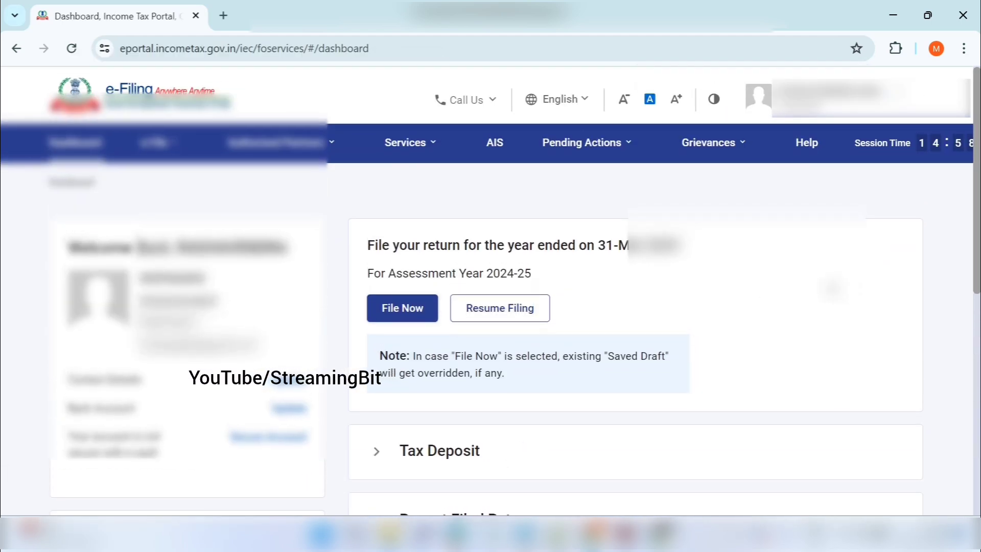
Open the Annual Information Statement (AIS) service from the income tax return options and proceed to the Compliance Portal
key(ctrl+minus)
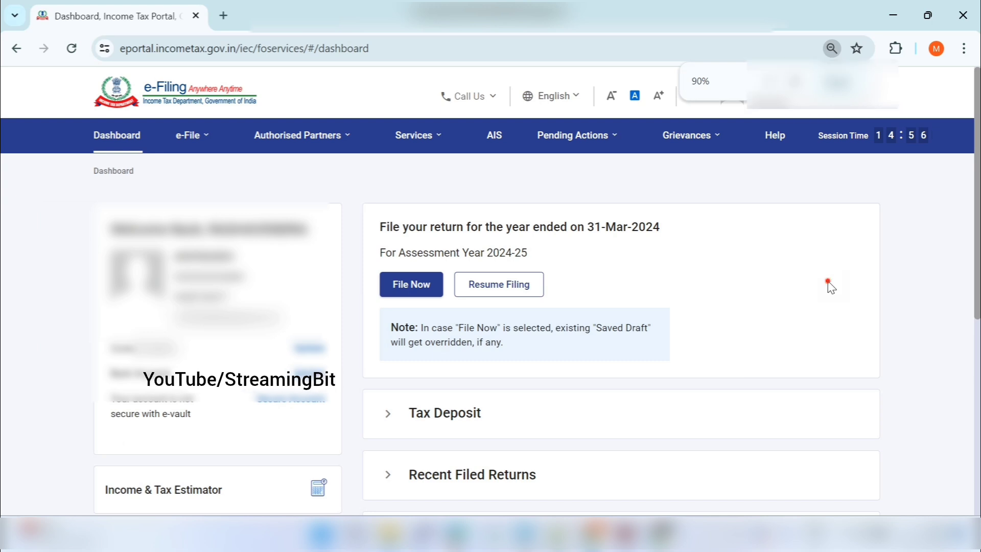
click(418, 135)
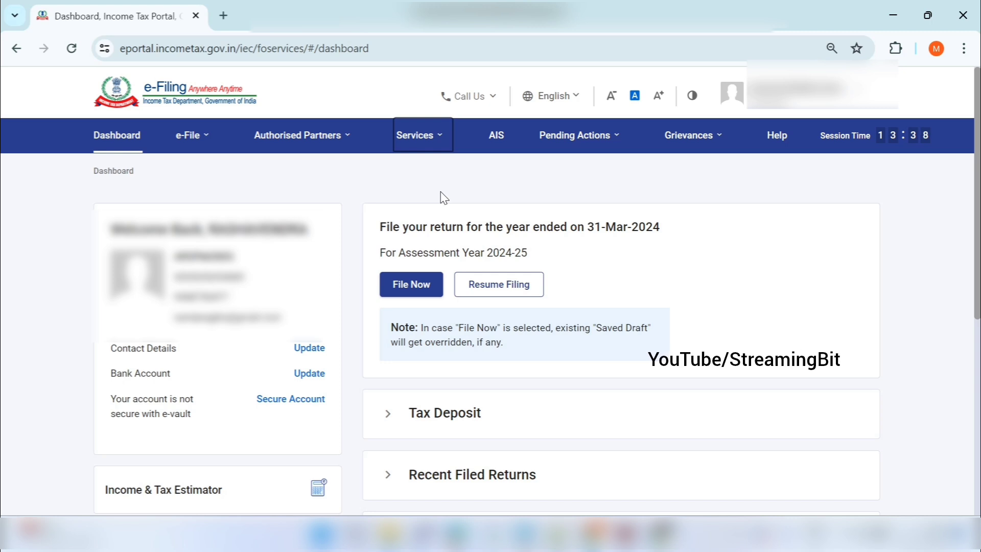
click(188, 135)
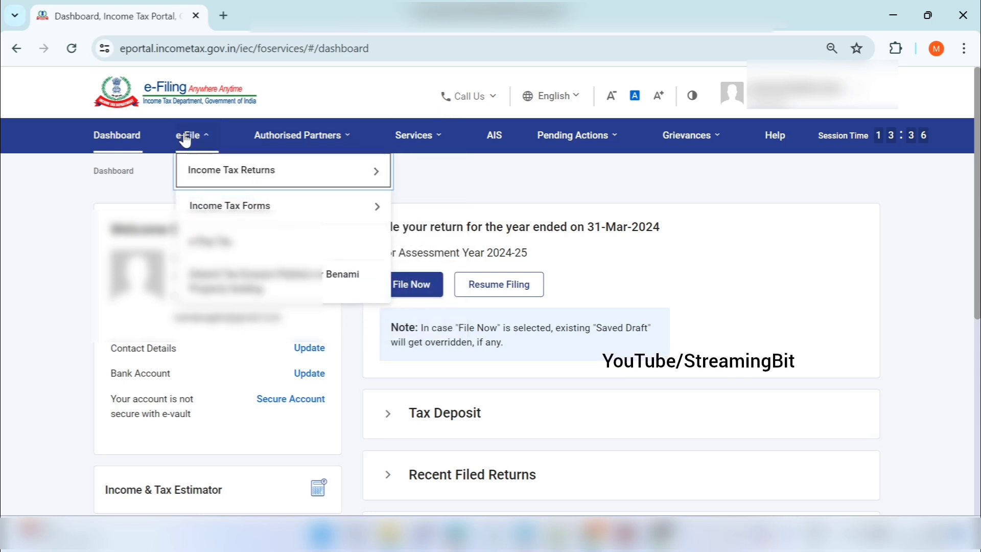
mouse_move(195, 179)
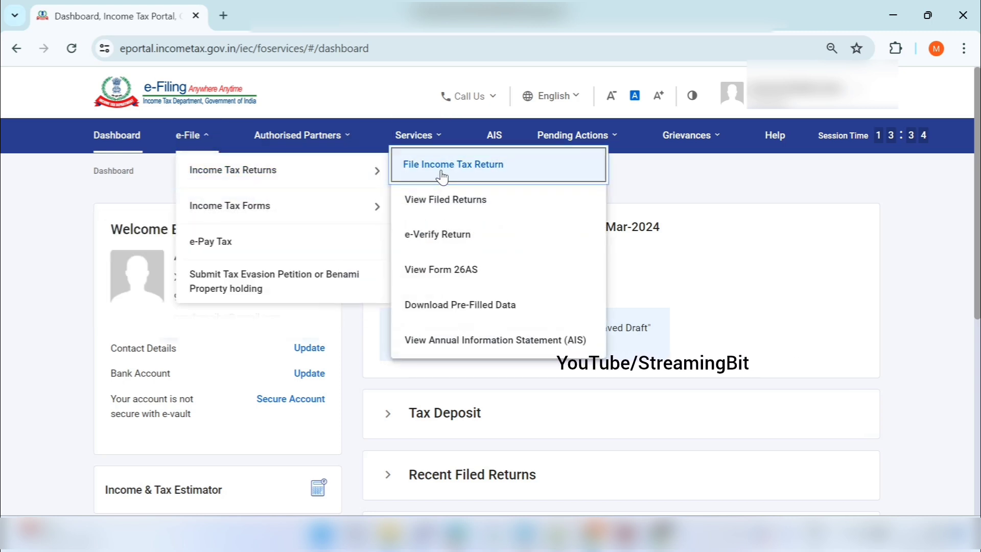
click(427, 349)
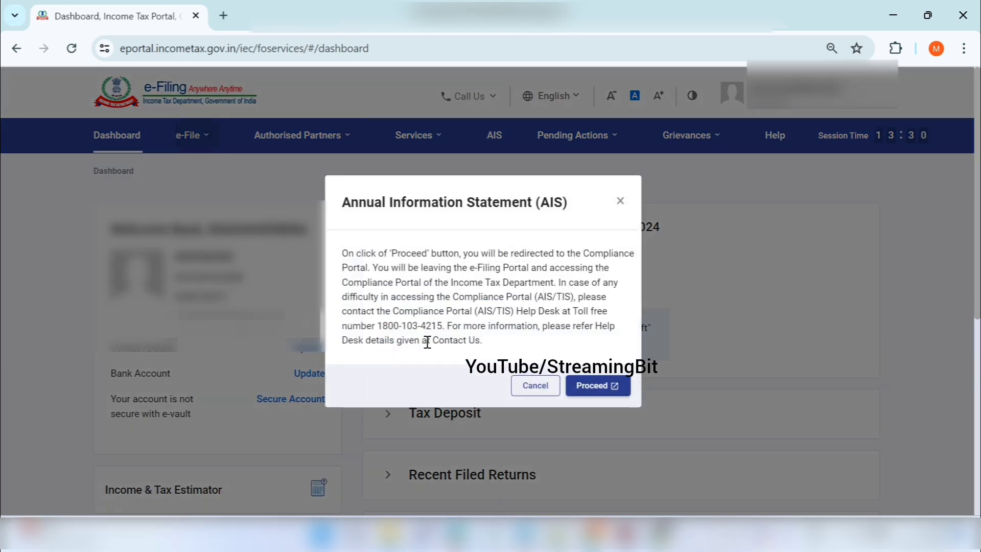
click(575, 393)
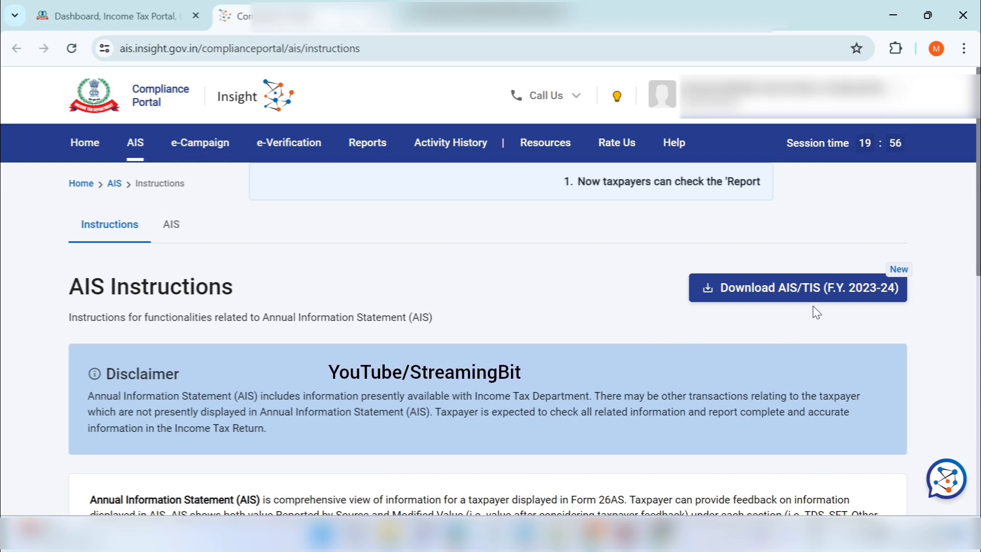
Open the Annual Information Statement for F.Y. 2023-24, download its PDF version and close the download dialog
click(173, 225)
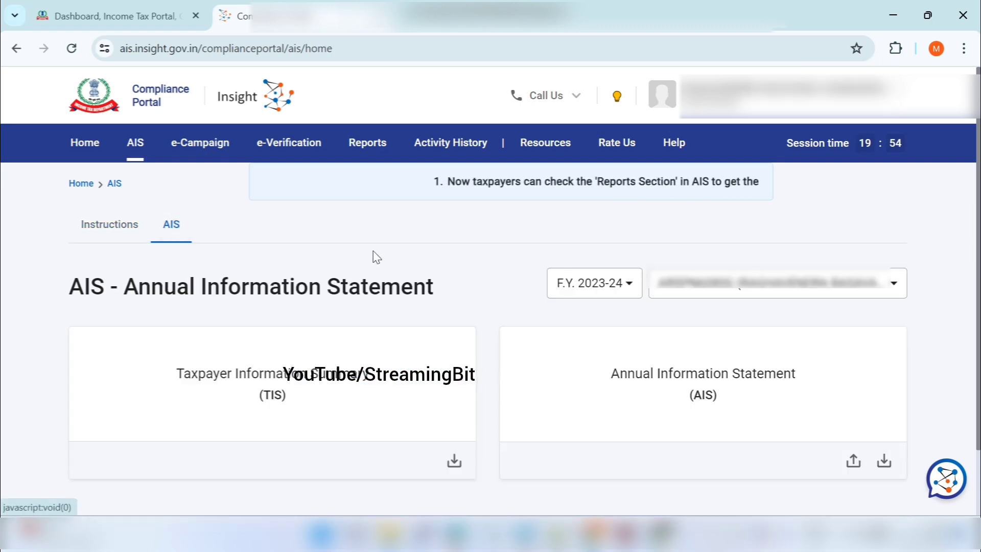
click(562, 391)
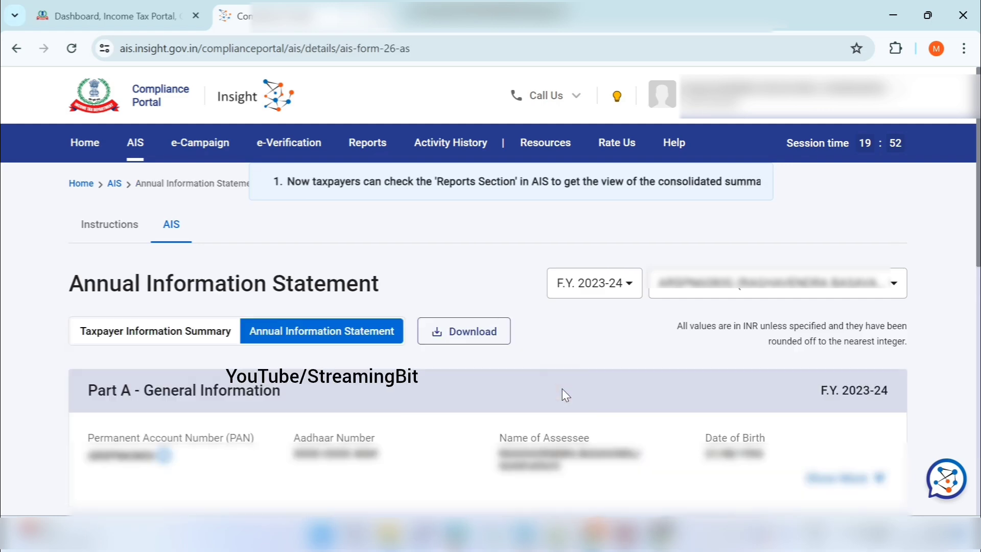
click(460, 329)
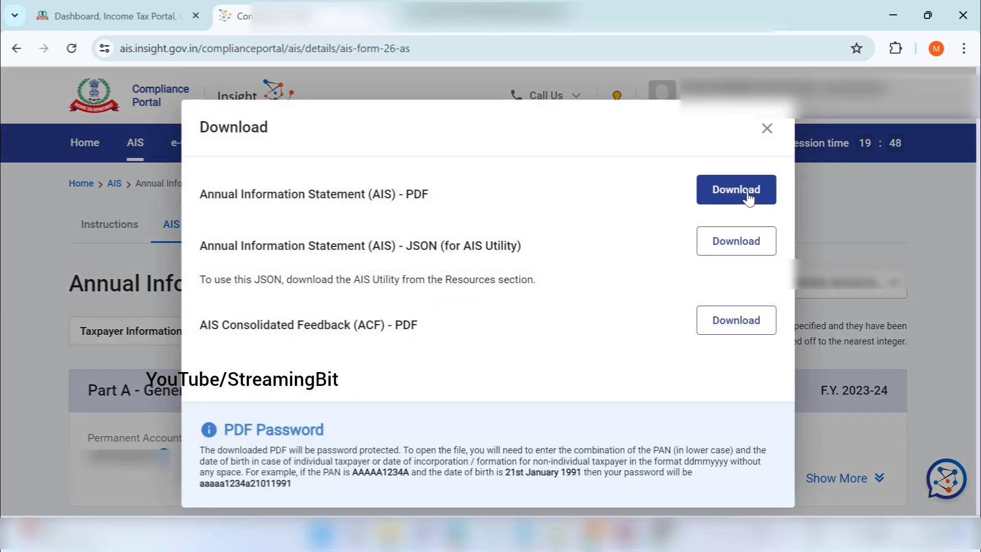
click(746, 190)
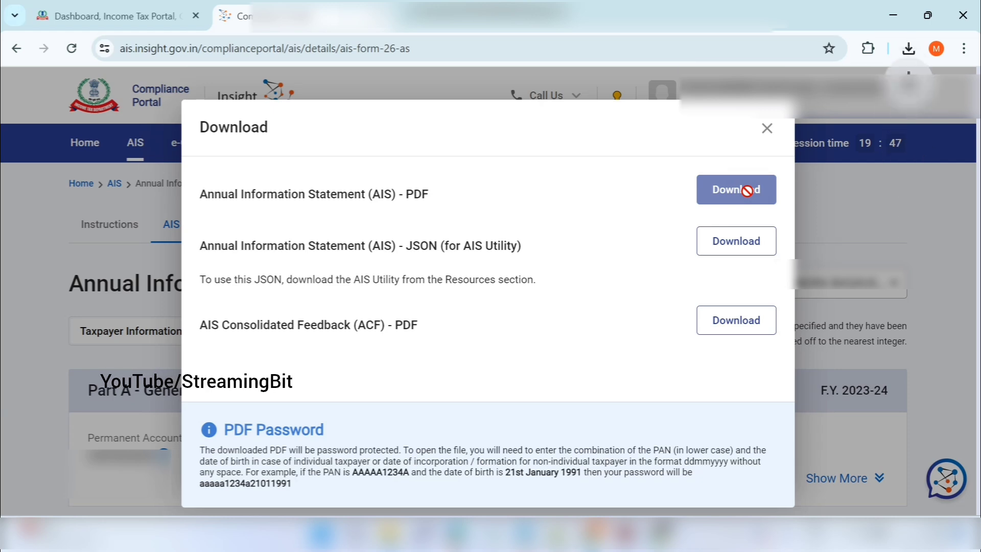
click(848, 211)
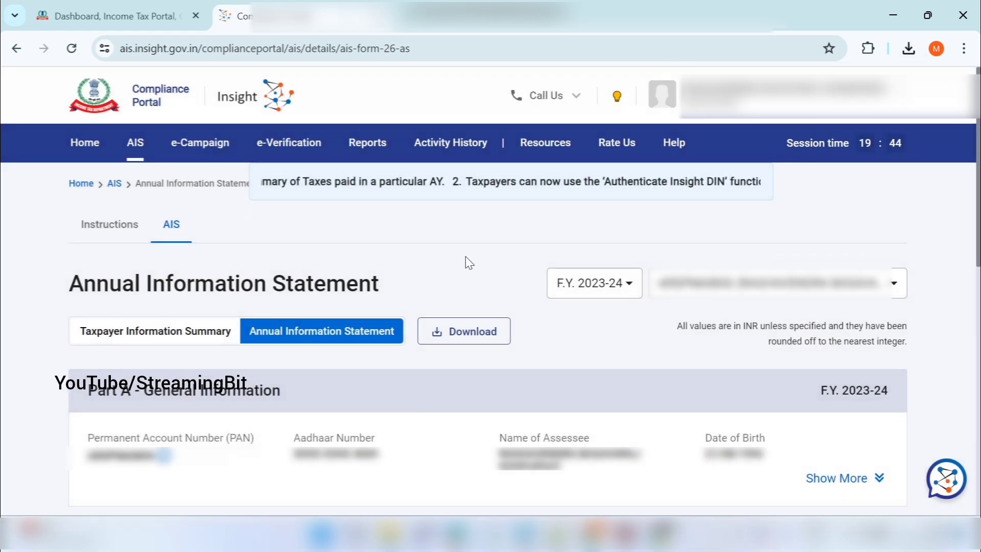
Return to the e-Filing dashboard and start filing the return for Assessment Year 2024-25 in online mode
click(85, 141)
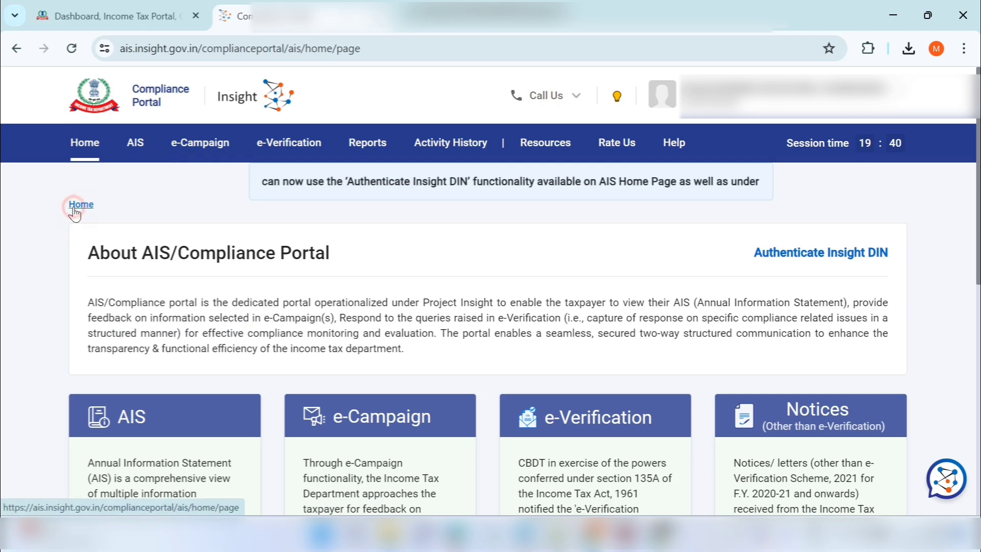
click(117, 18)
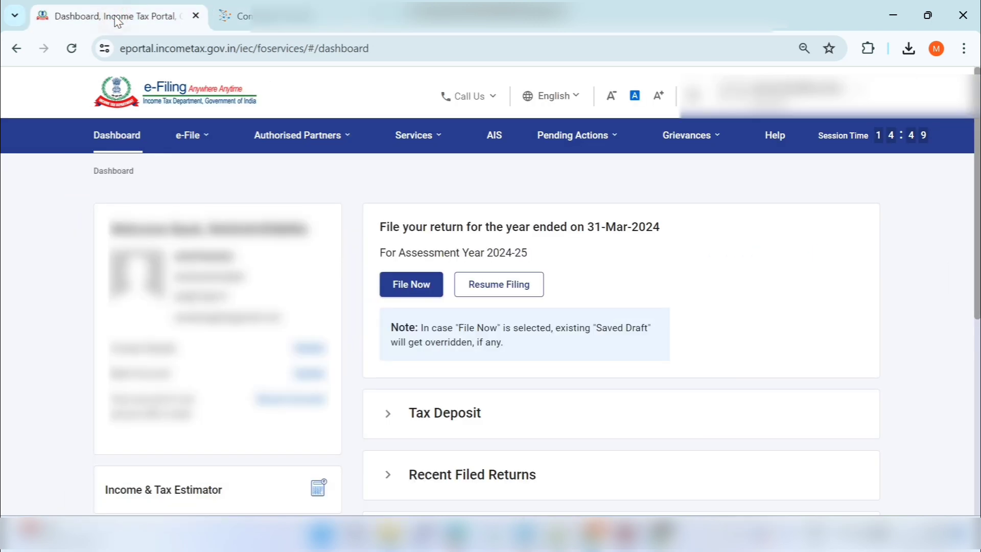
click(401, 288)
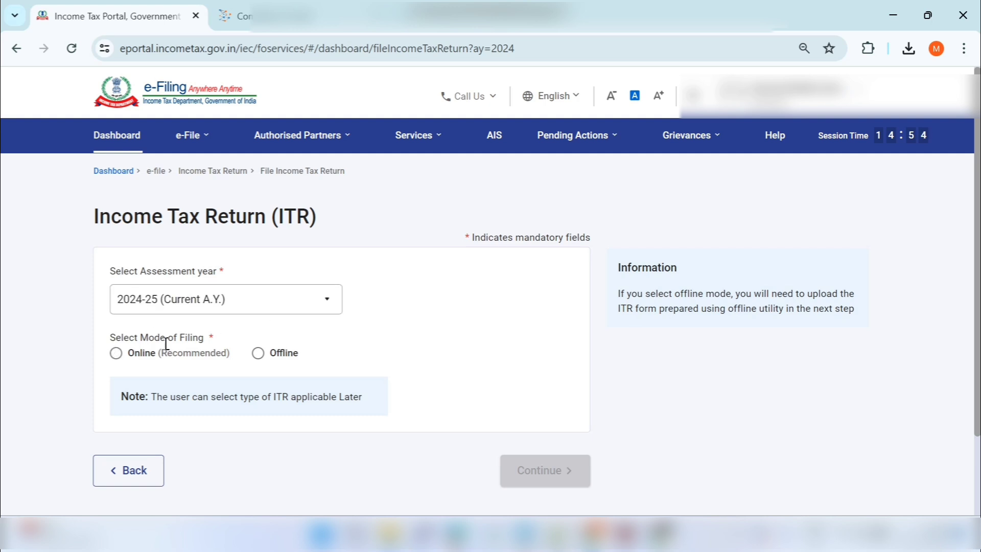
click(116, 357)
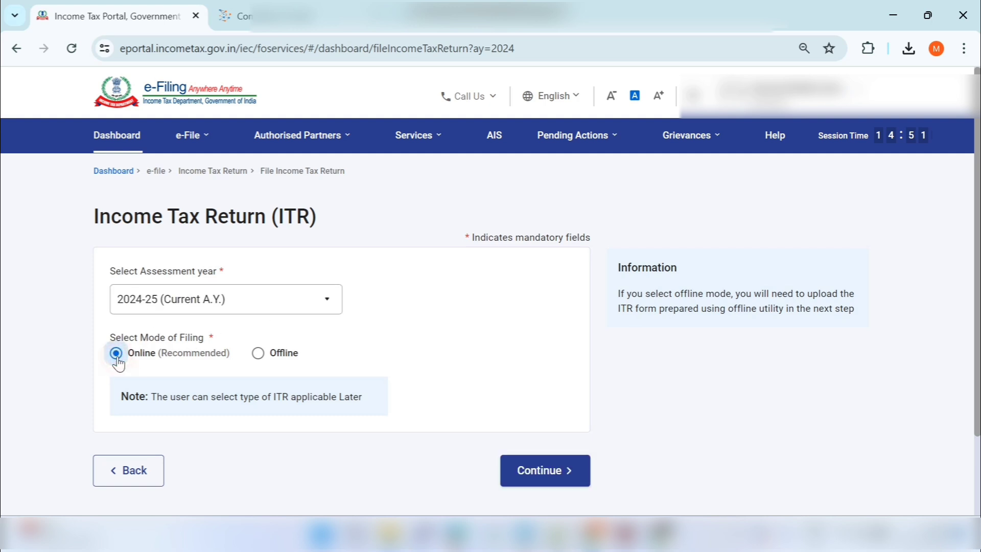
click(526, 479)
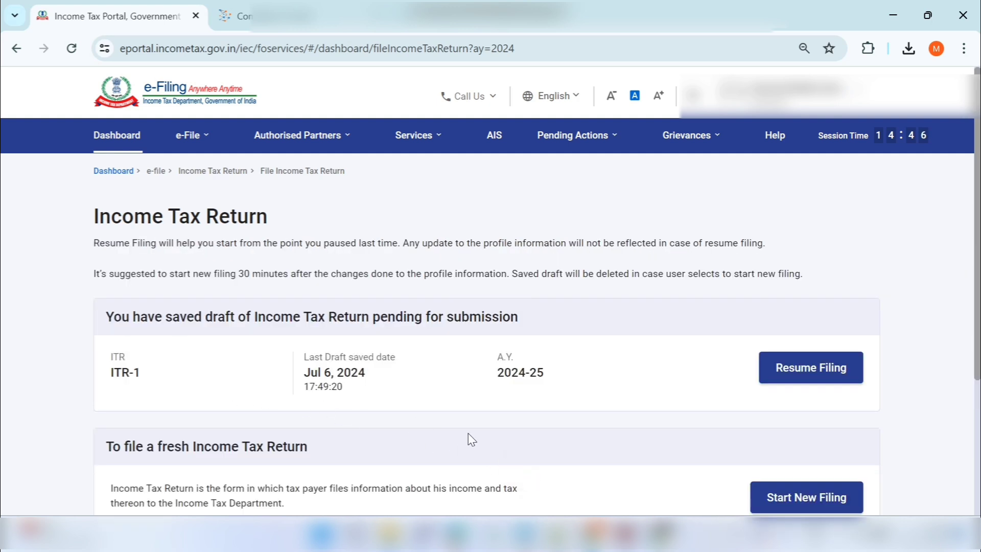
Start a new filing instead of resuming the saved draft and continue with the Individual status
scroll(510, 437, down, 3)
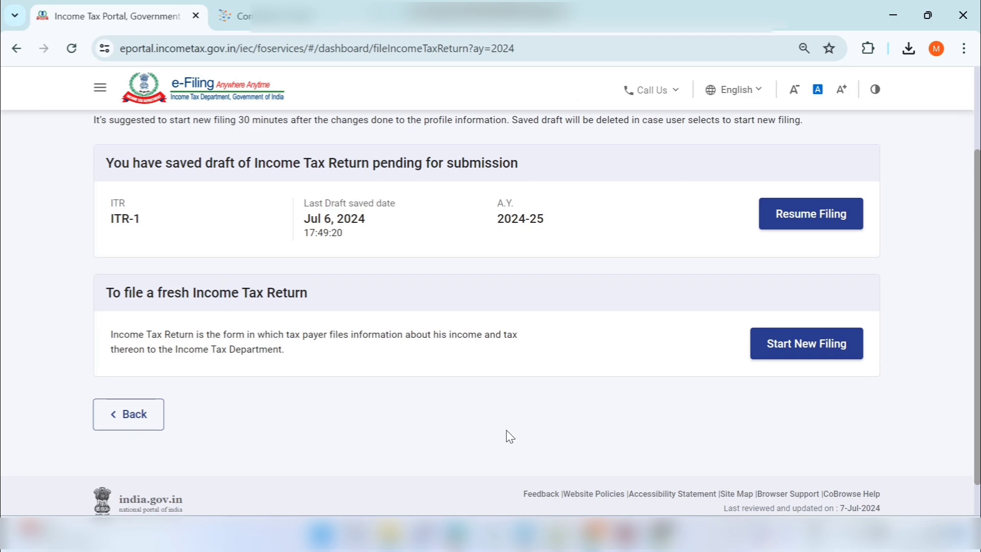
click(777, 352)
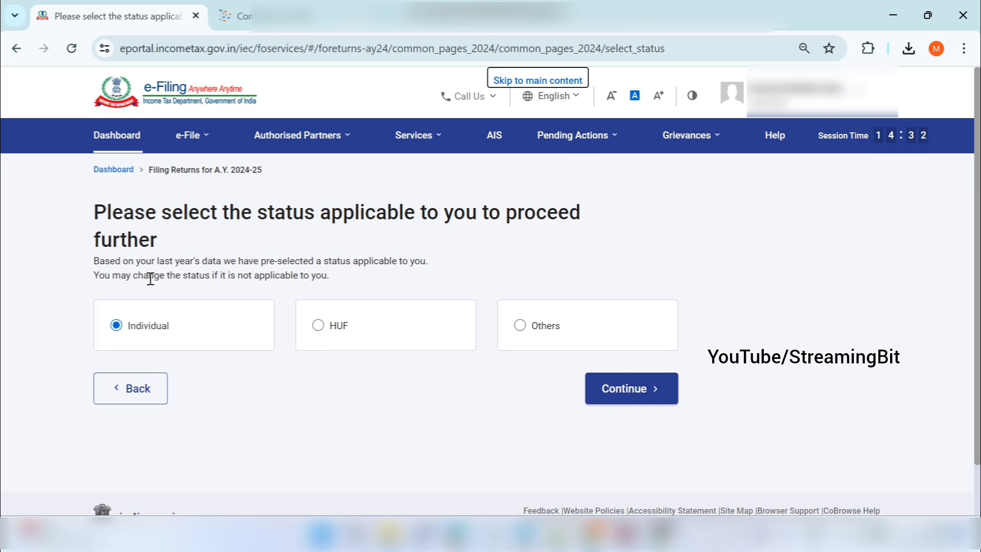
click(655, 396)
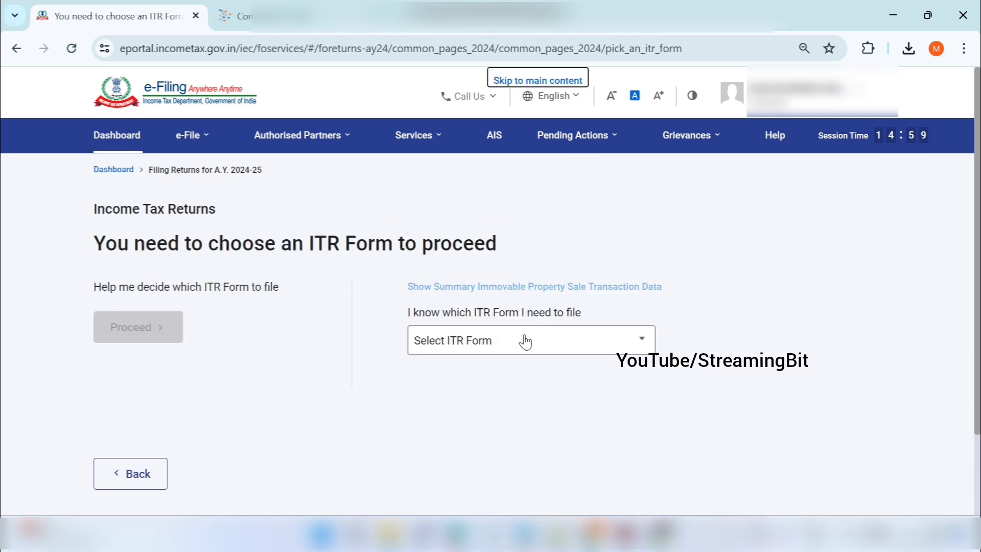
Choose the ITR-1 form, proceed with it and acknowledge the default New Tax Regime notice
click(482, 354)
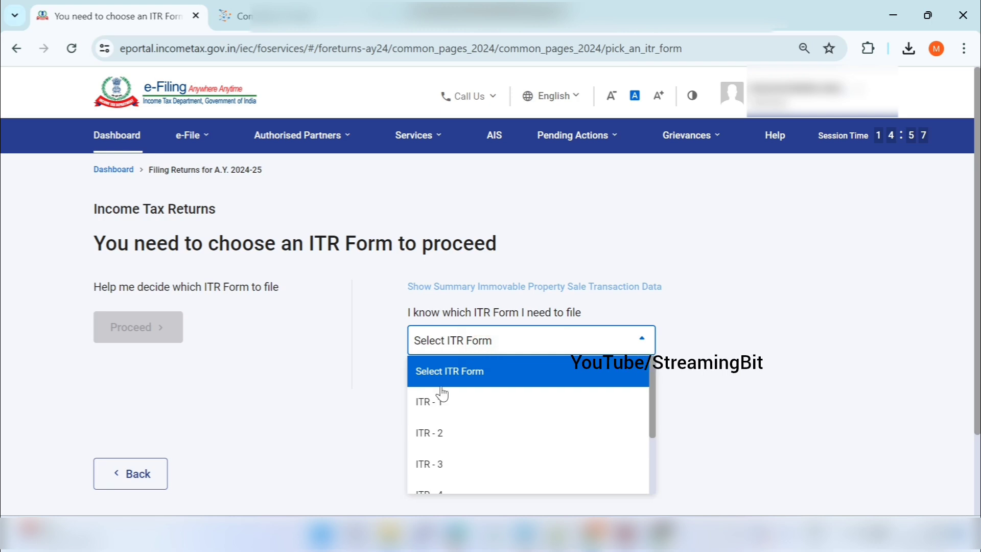
click(441, 410)
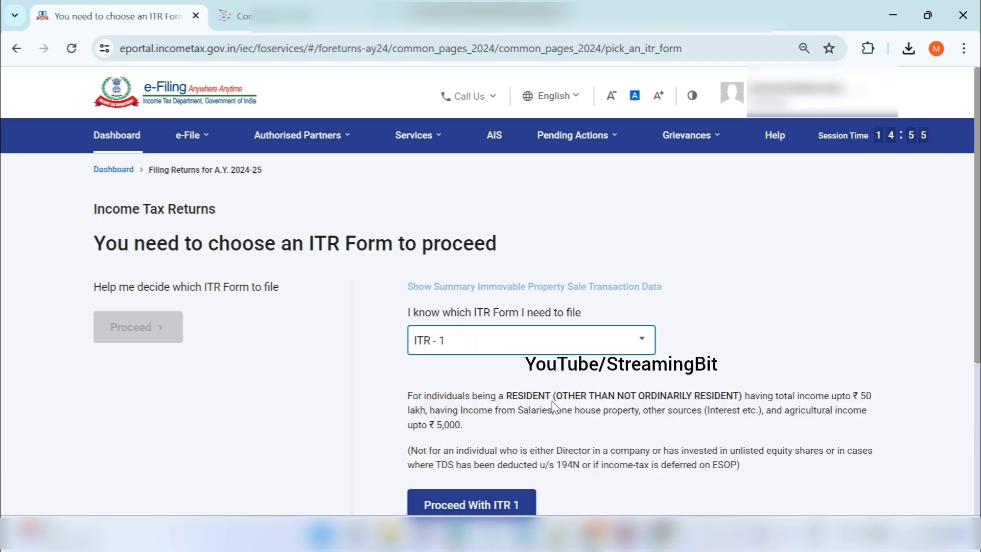
scroll(555, 406, down, 2)
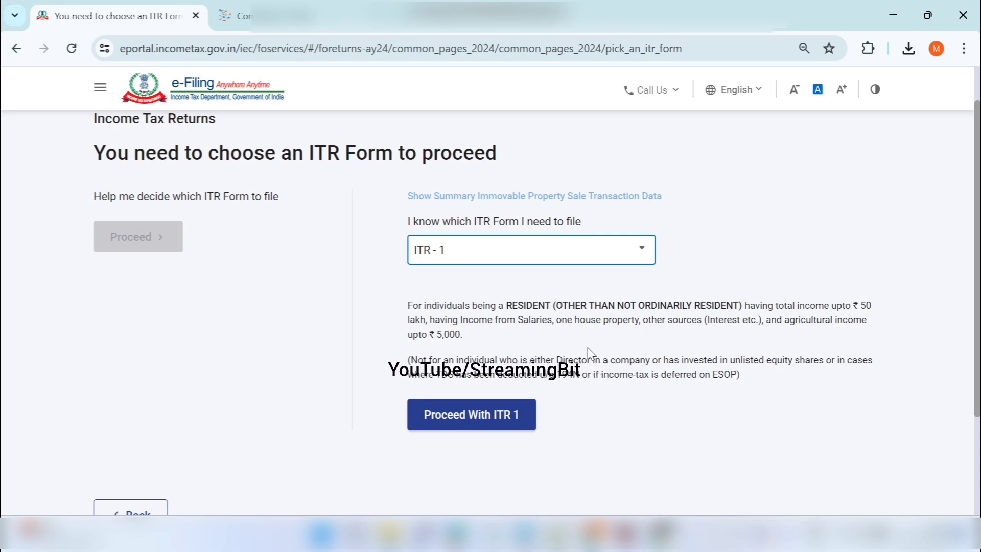
click(495, 425)
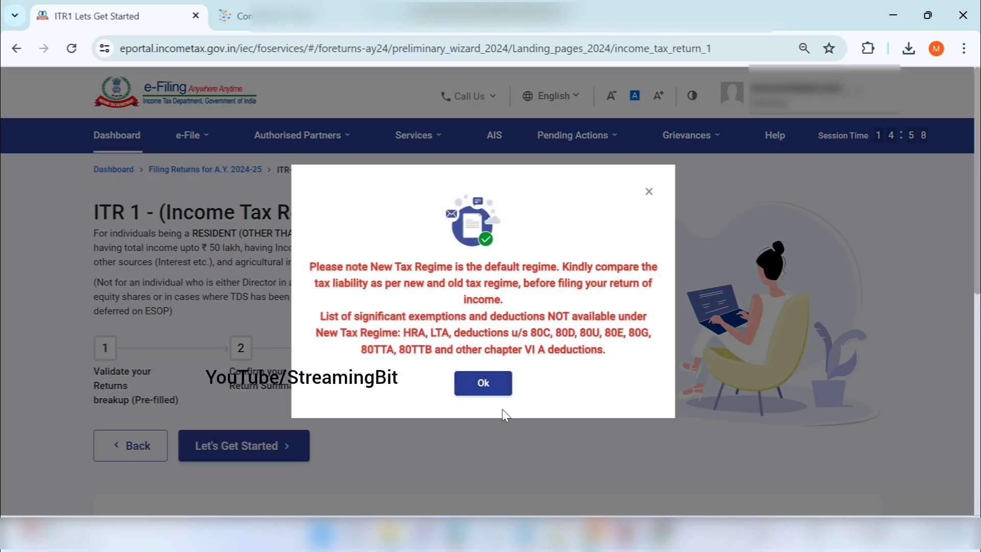
click(481, 383)
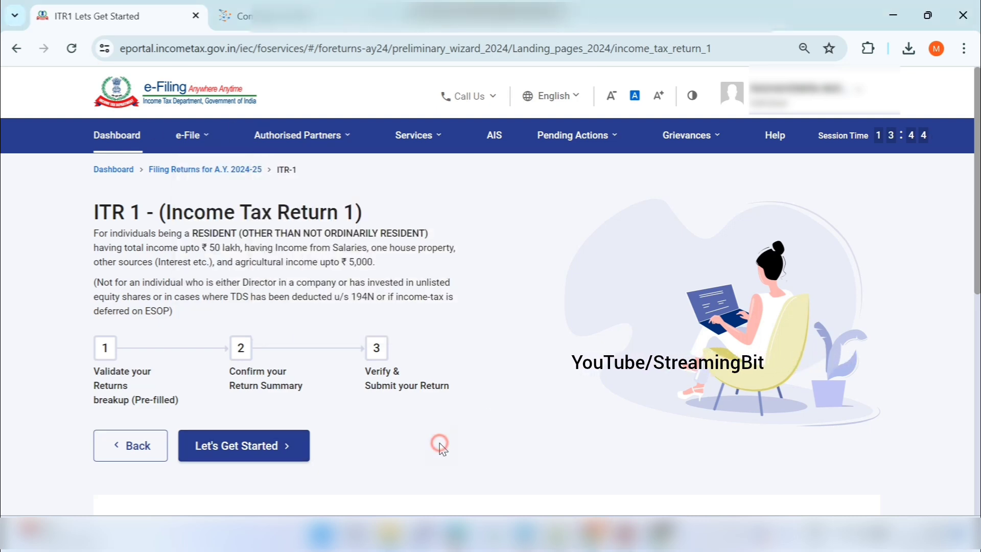
Begin ITR-1, give taxable income above the basic exemption limit as the filing reason and acknowledge the pre-filled data notice
click(291, 454)
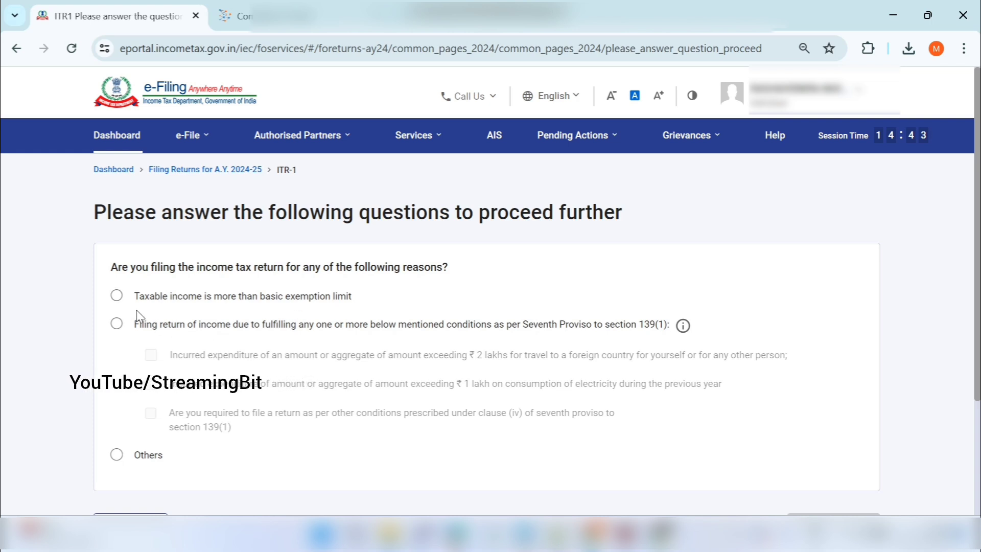
click(116, 297)
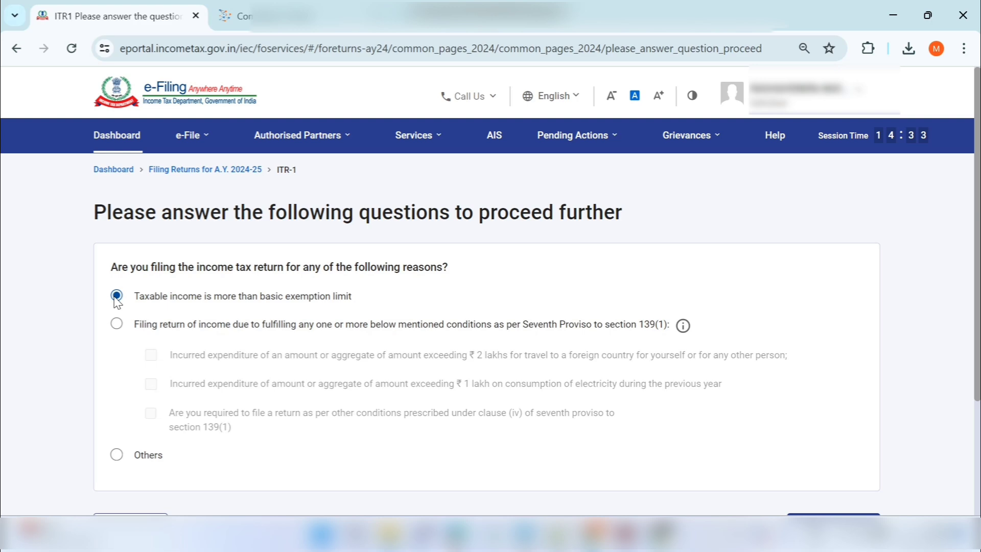
scroll(423, 461, down, 3)
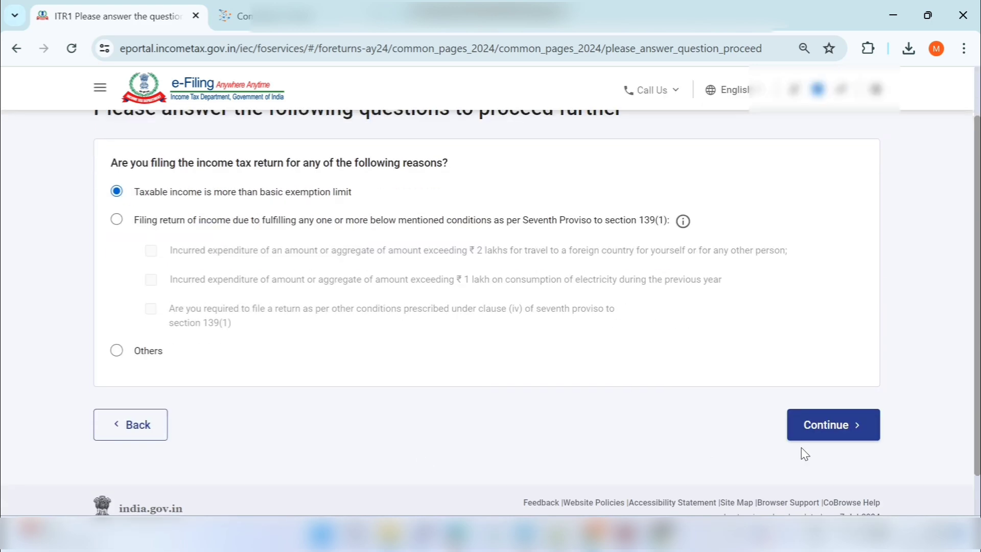
click(812, 423)
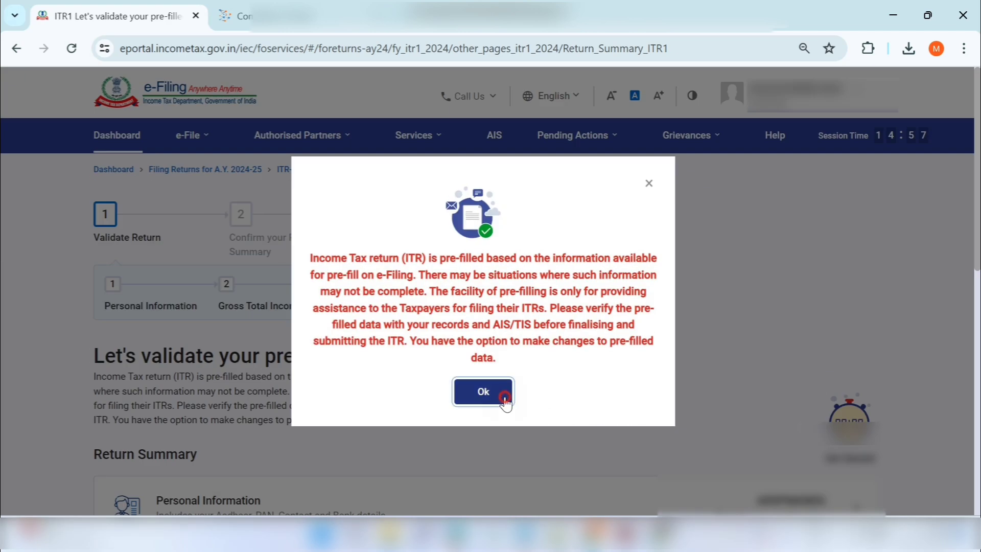
click(505, 402)
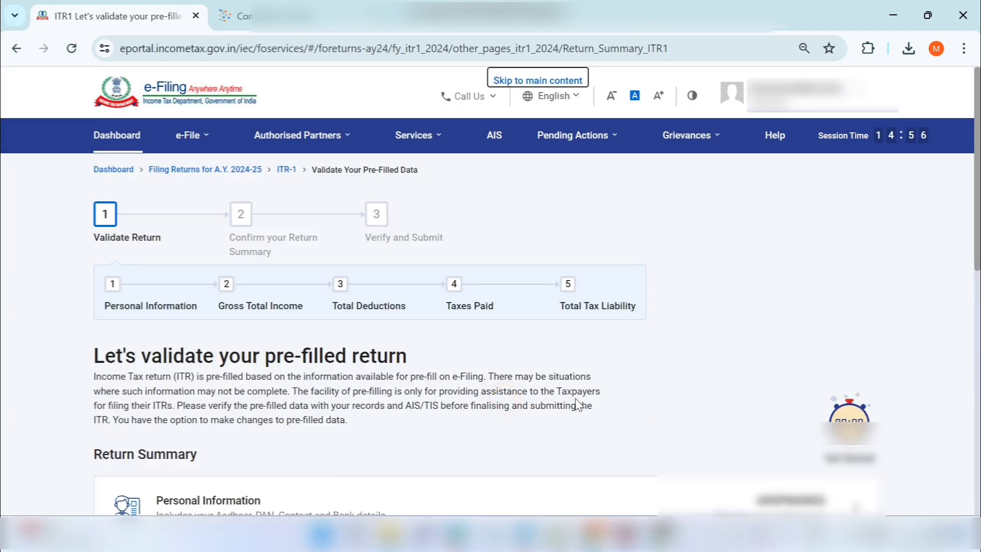
Open the Personal Information section from the Return Summary of the pre-filled return
scroll(577, 406, down, 2)
scroll(578, 406, down, 4)
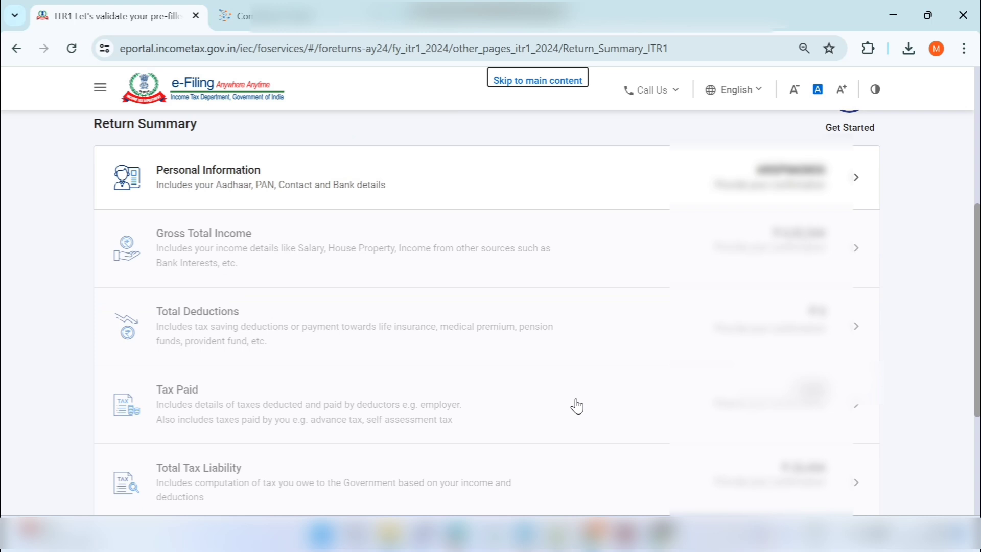
scroll(578, 407, down, 1)
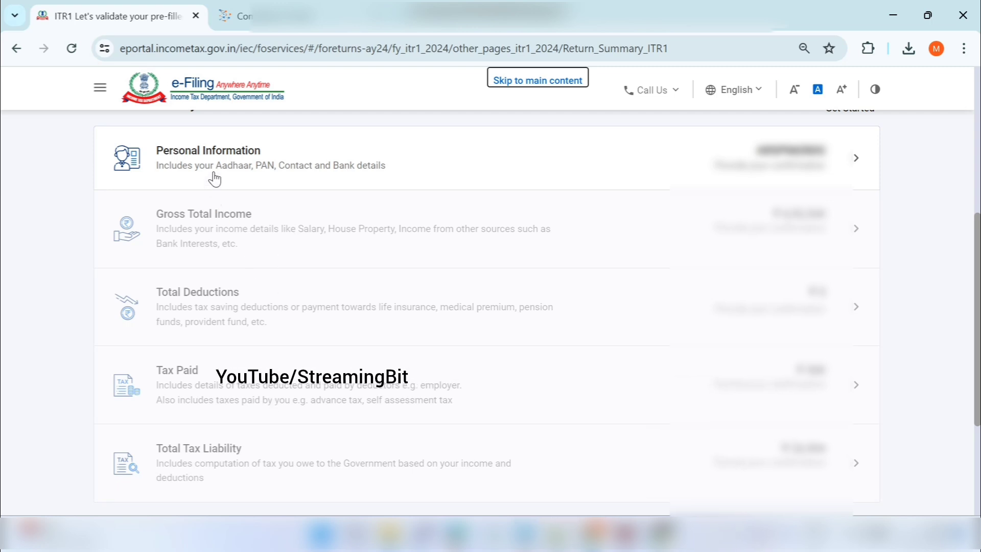
click(518, 173)
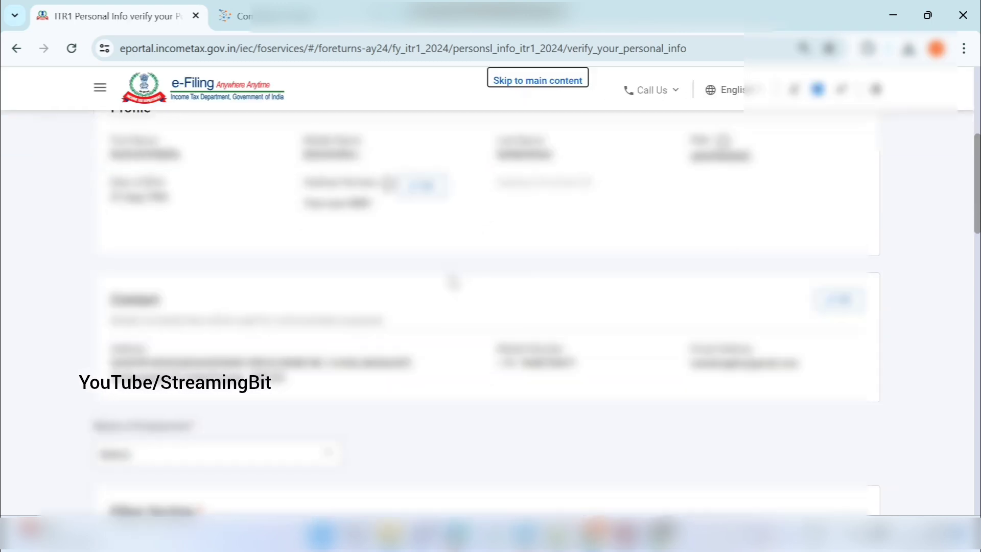
Check the profile and contact details, set Nature of Employment to Others and review the Filing Section
scroll(490, 378, down, 5)
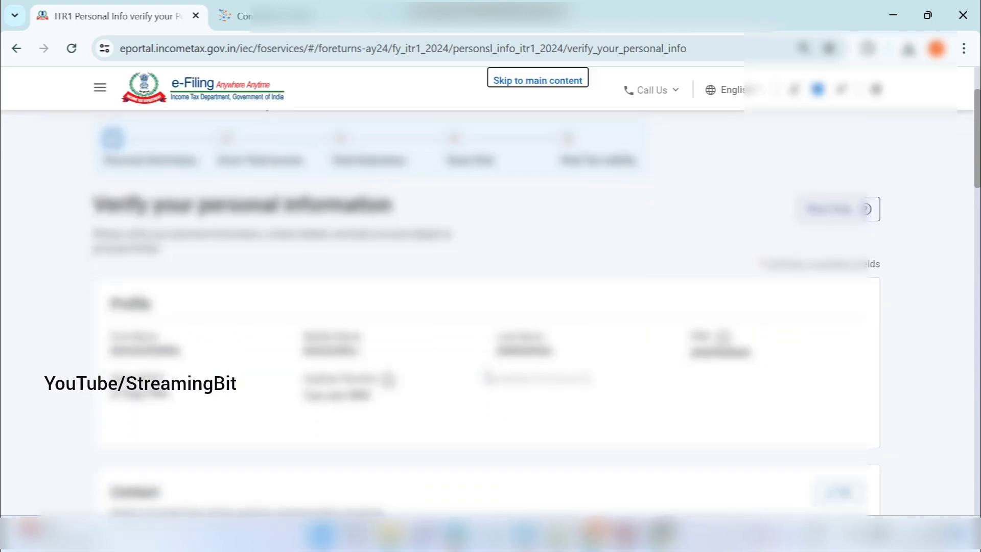
scroll(489, 378, down, 5)
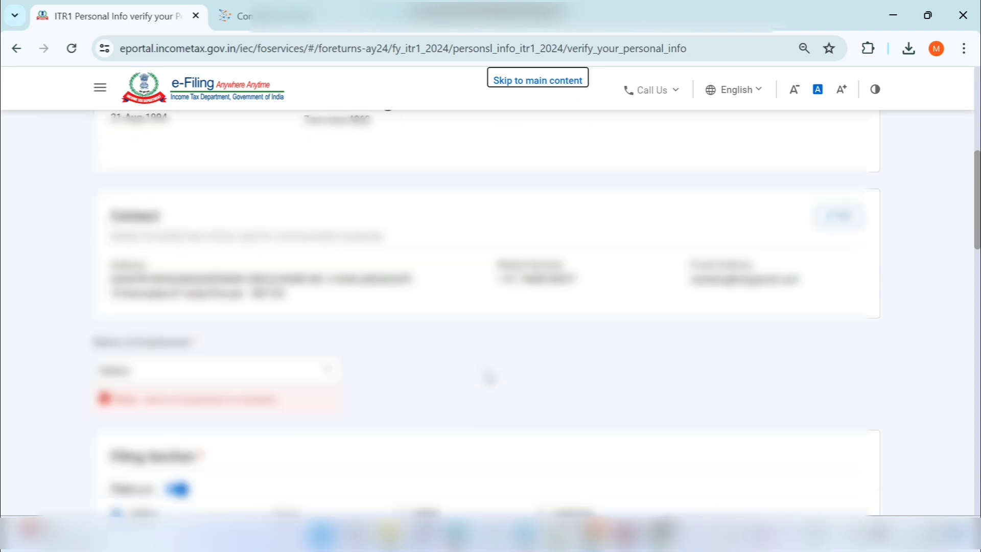
scroll(490, 378, down, 2)
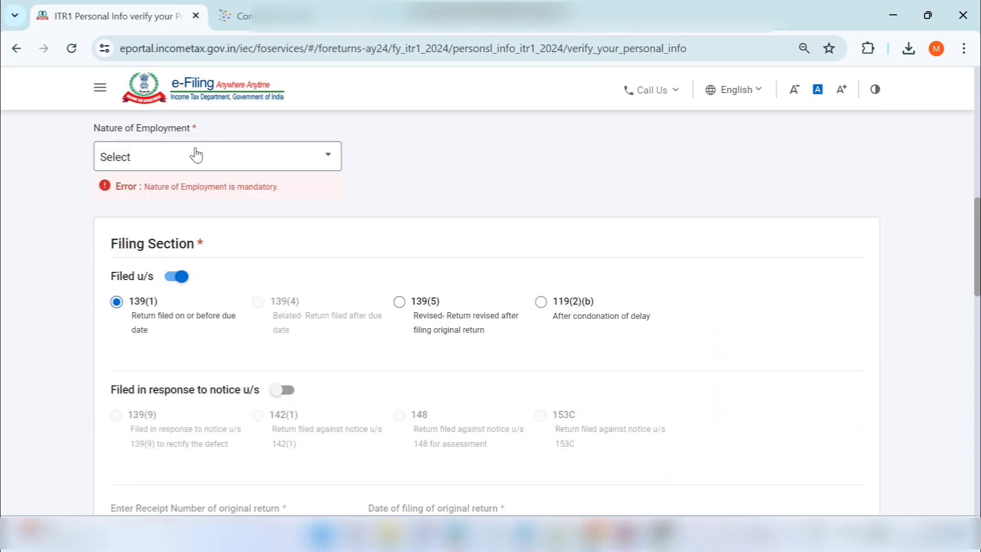
click(289, 158)
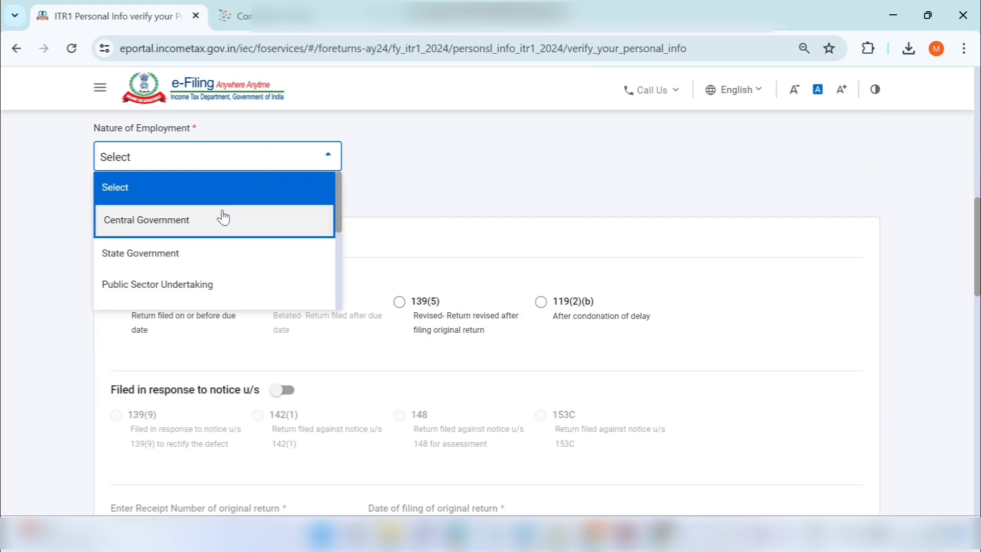
scroll(218, 288, down, 4)
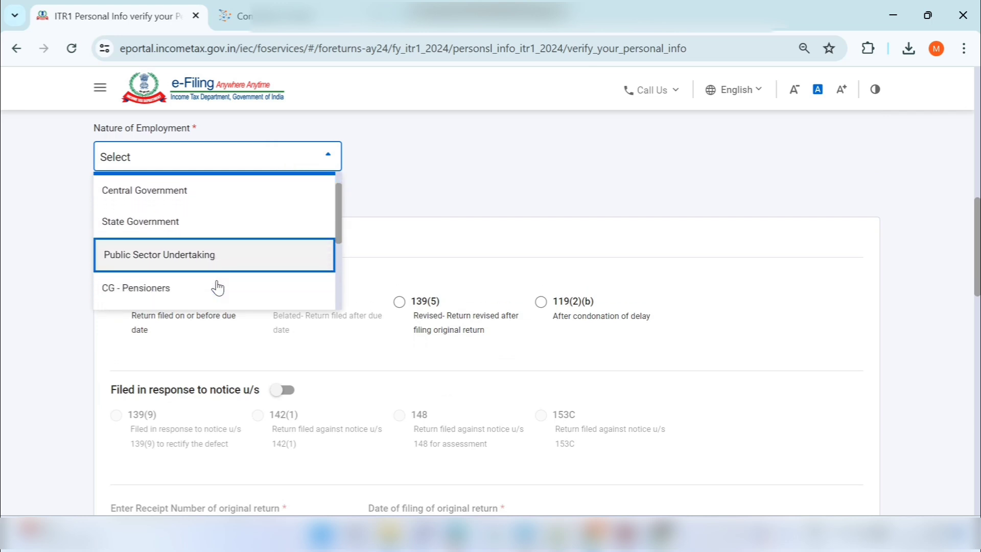
scroll(218, 288, down, 3)
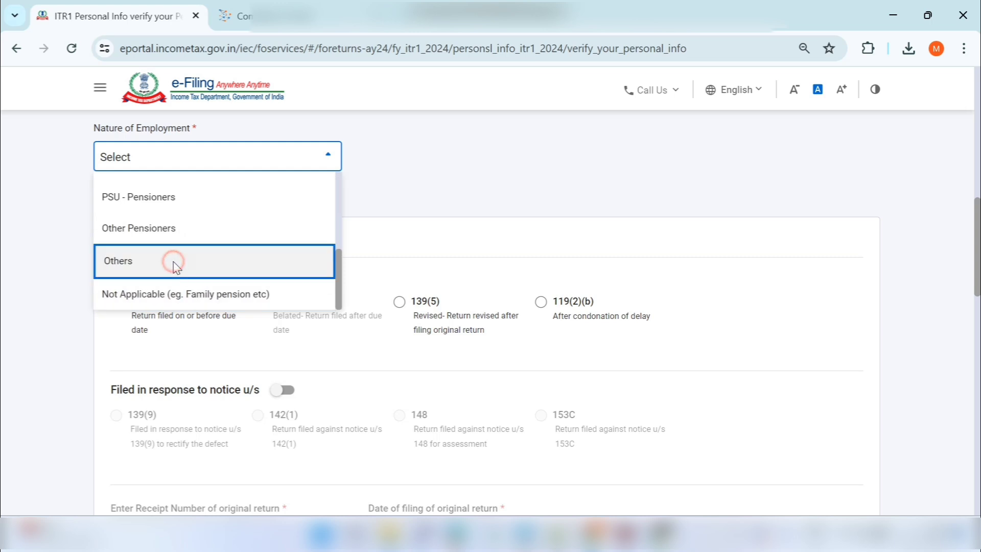
click(174, 263)
click(399, 233)
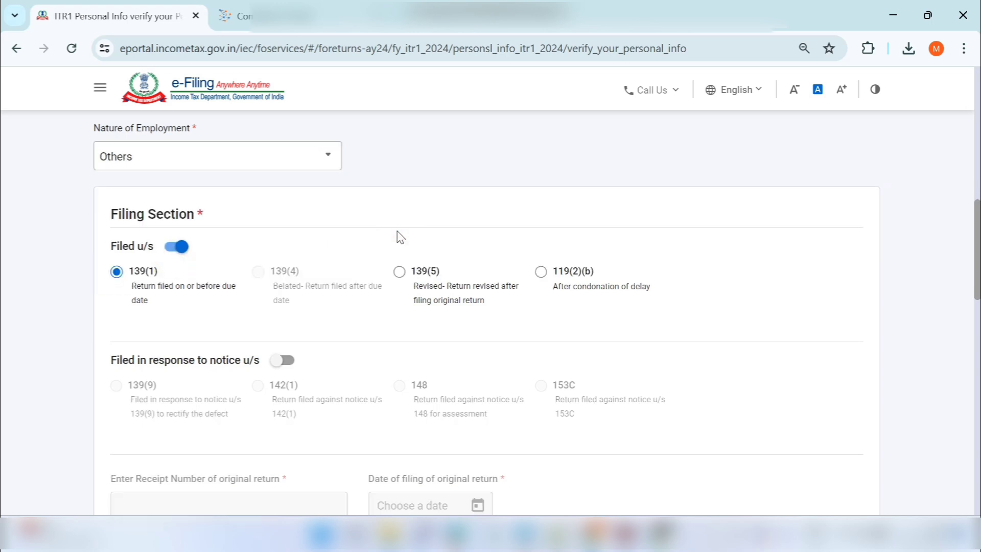
scroll(397, 231, down, 1)
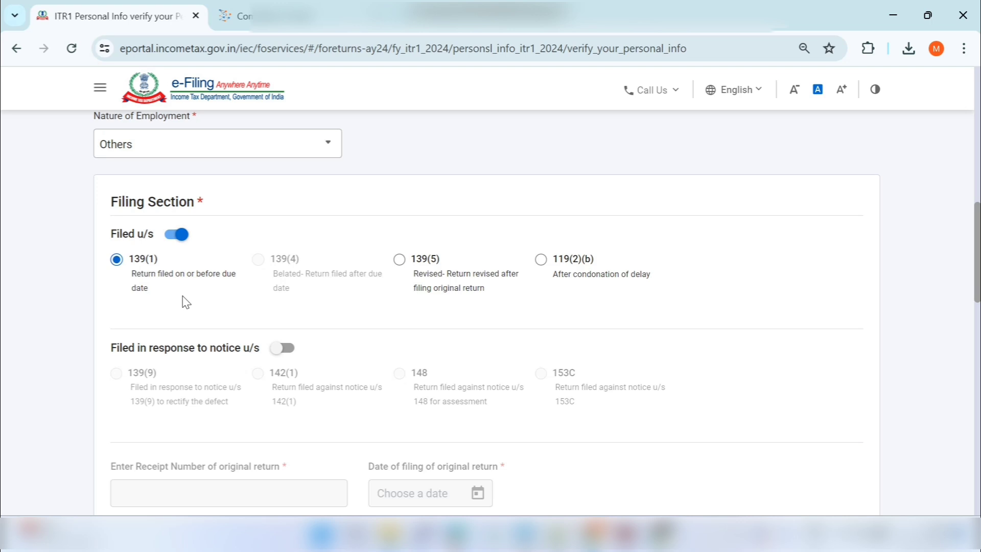
scroll(378, 379, down, 5)
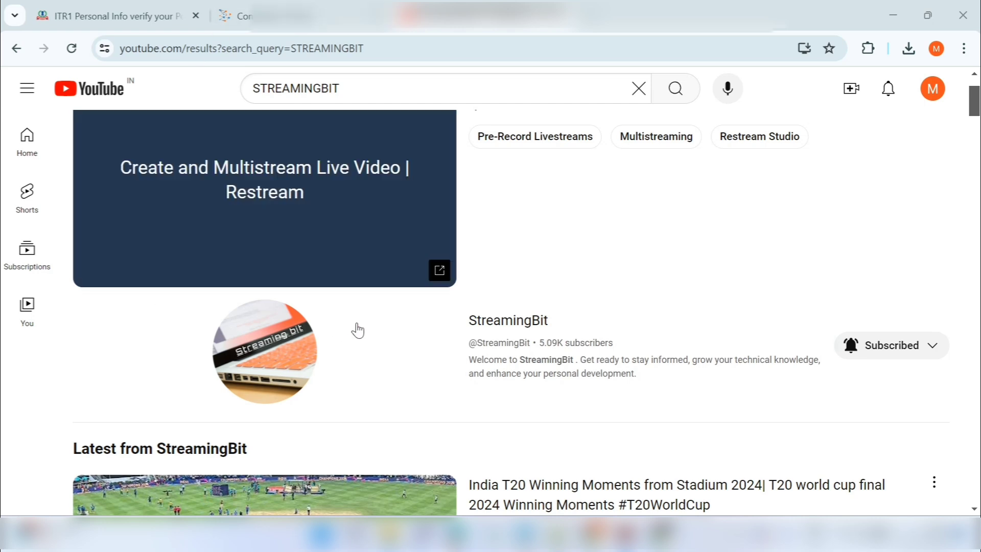
On YouTube, open the StreamingBit channel and view its full Income Tax playlist for the tax regime videos
click(386, 356)
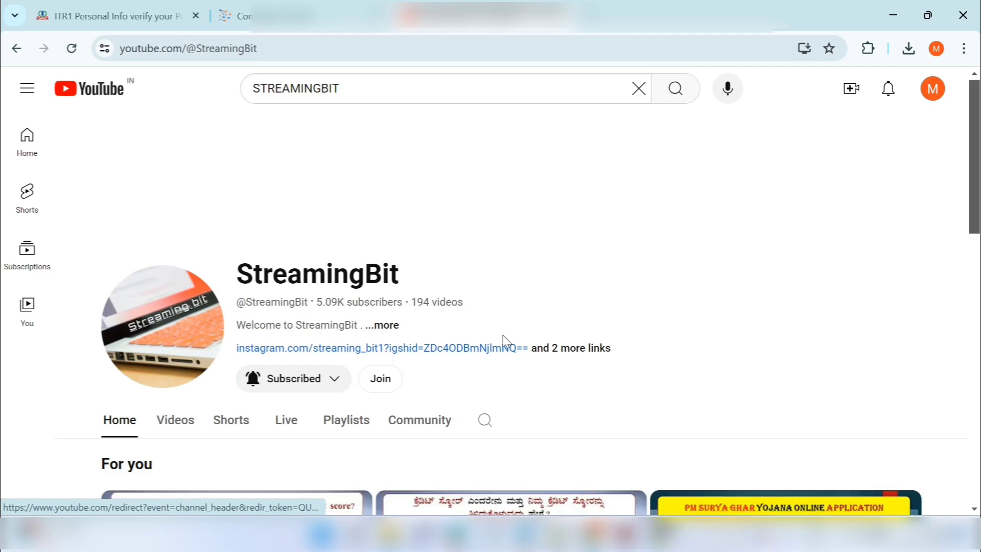
scroll(503, 335, down, 3)
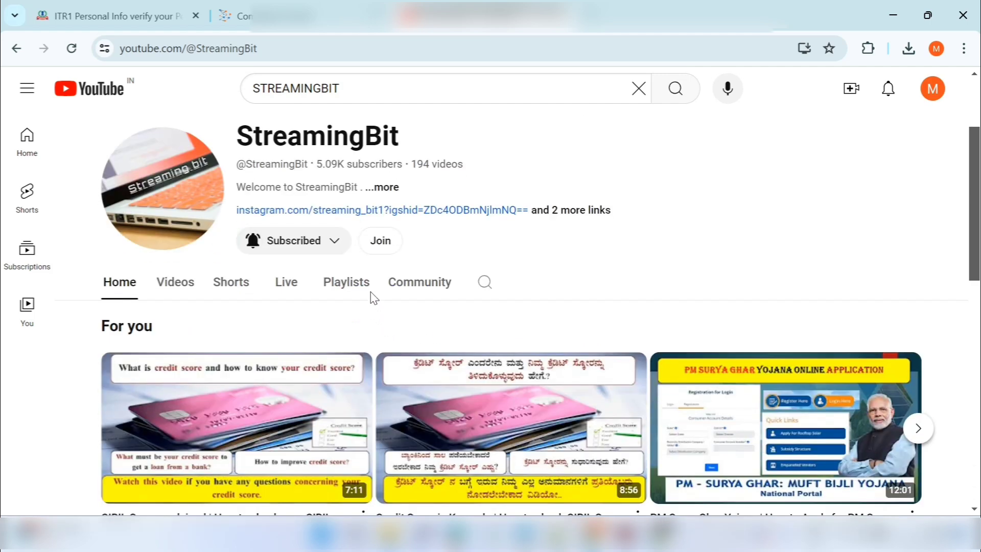
click(354, 284)
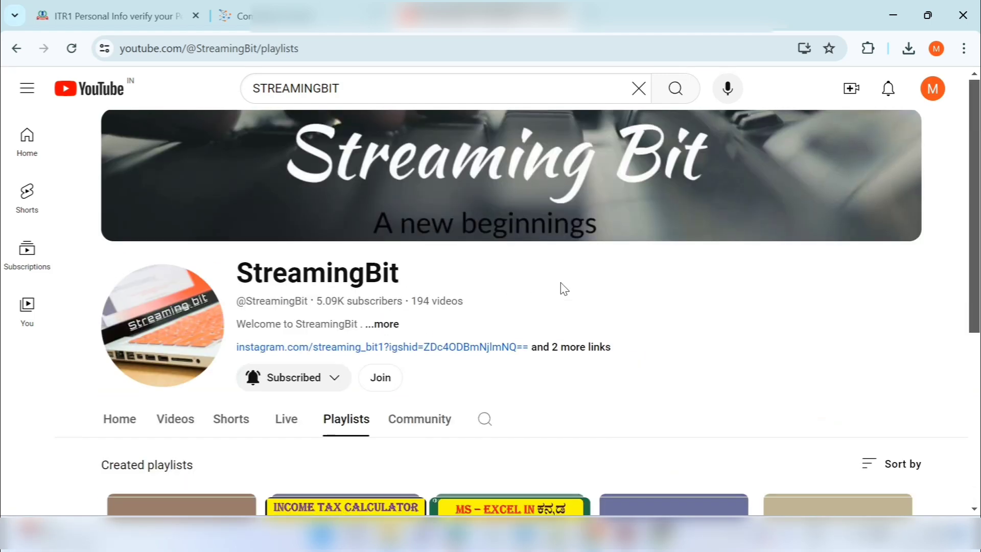
scroll(562, 287, down, 3)
scroll(562, 286, down, 1)
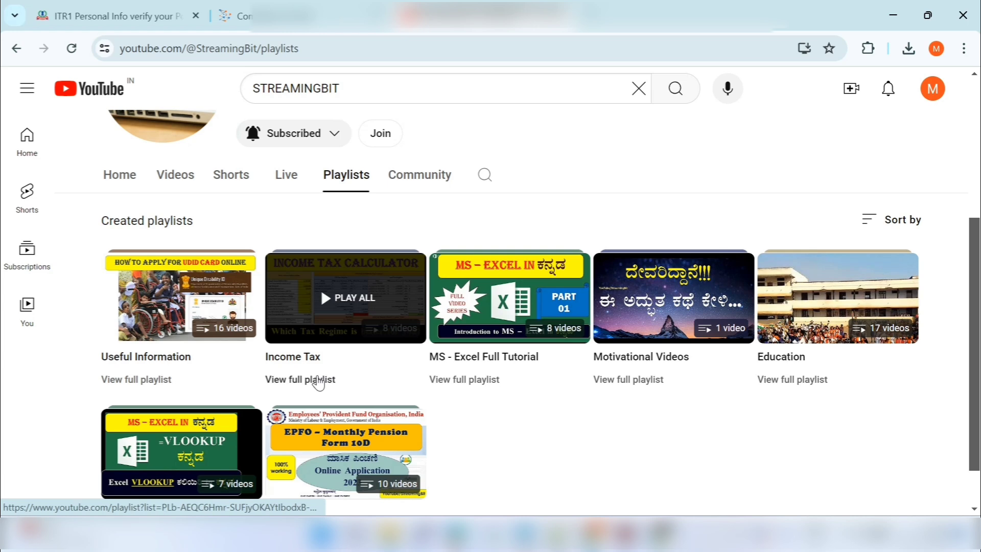
click(320, 381)
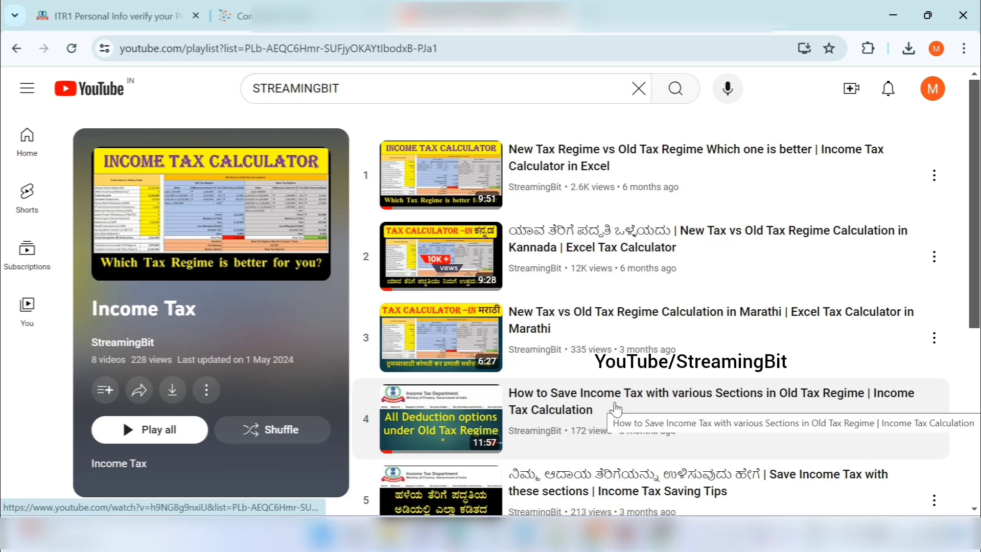
Browse the videos in the Income Tax playlist and return to the StreamingBit channel page
scroll(617, 409, down, 2)
scroll(616, 407, down, 1)
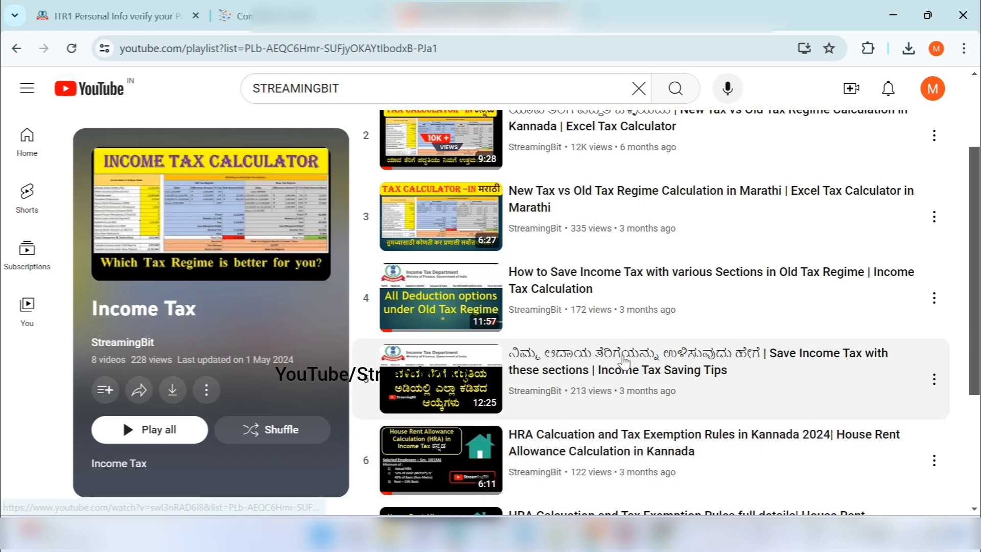
scroll(471, 320, down, 4)
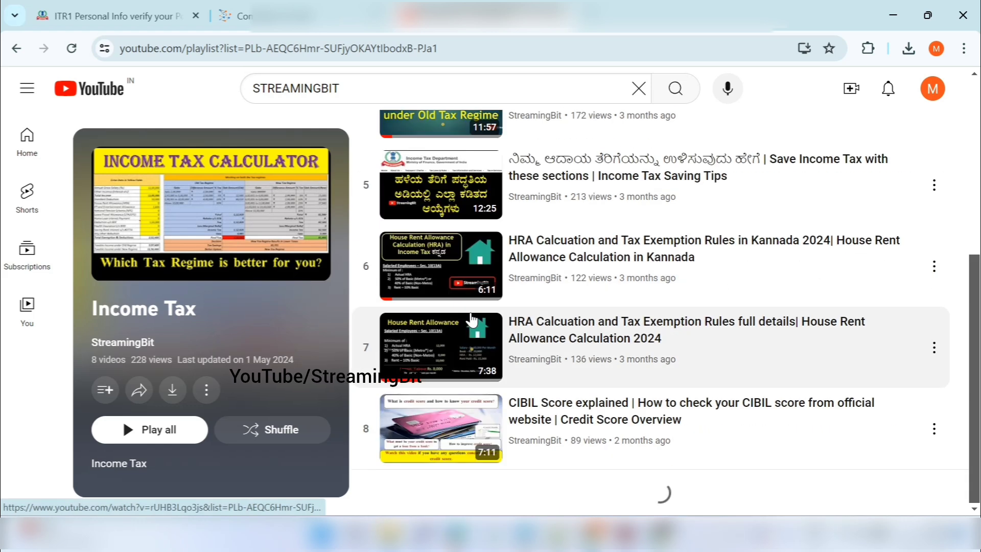
scroll(481, 307, up, 5)
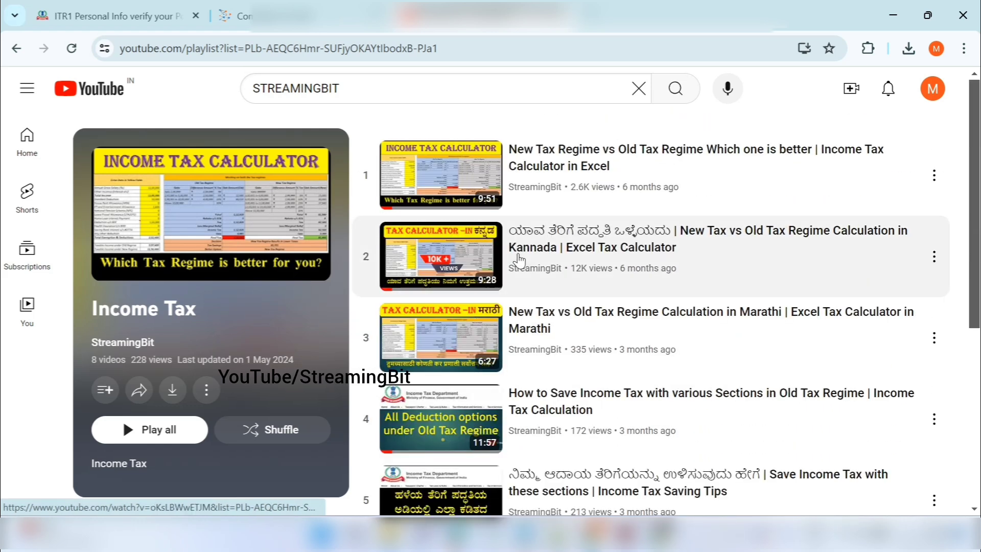
click(127, 343)
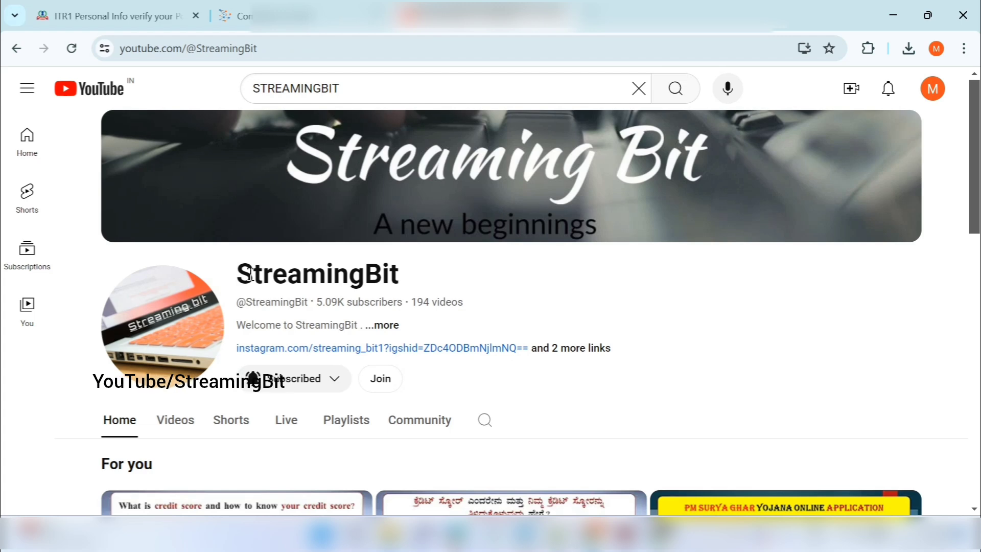
Switch back to the e-Filing portal, review the tax regime choice and Bank Details, and confirm the Personal Information section
click(148, 17)
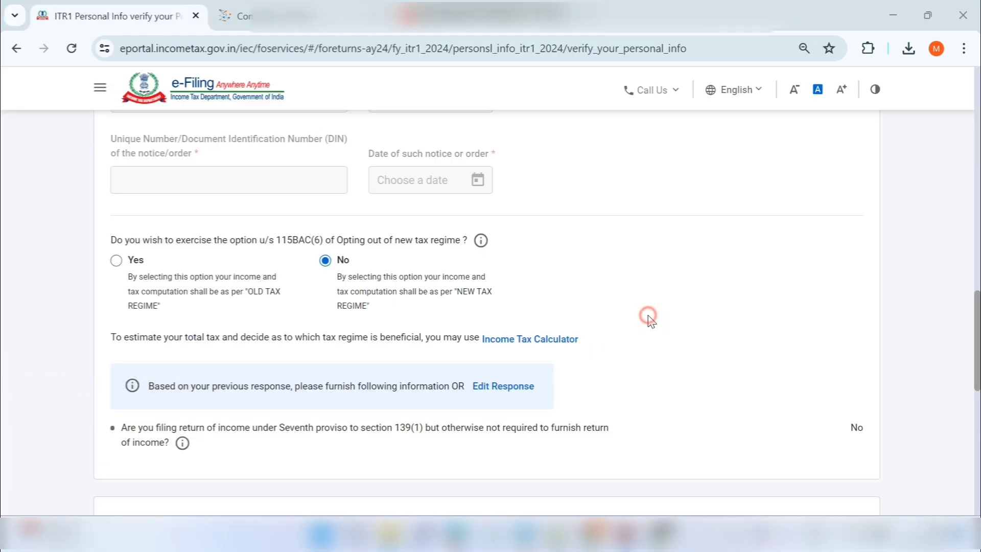
scroll(650, 320, down, 1)
scroll(652, 322, down, 4)
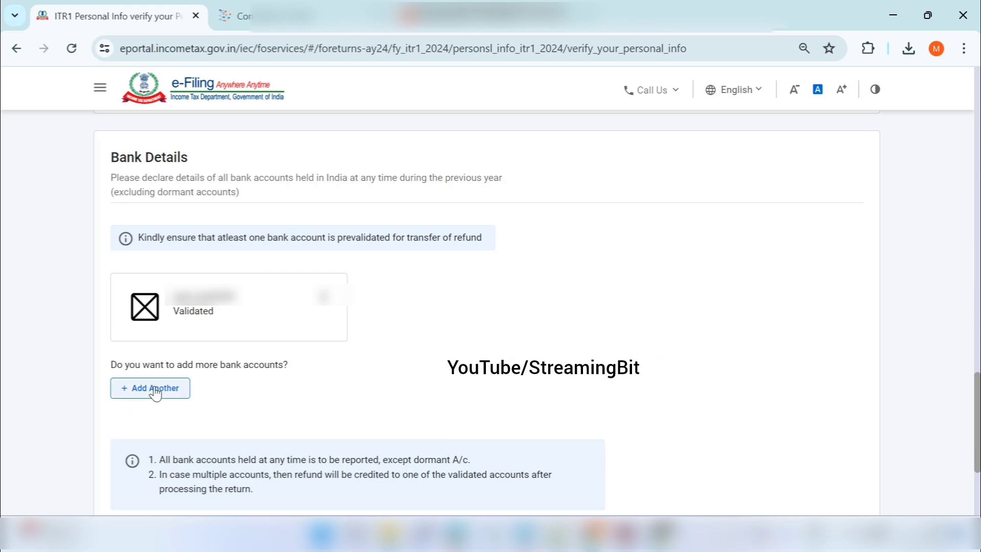
scroll(452, 450, down, 3)
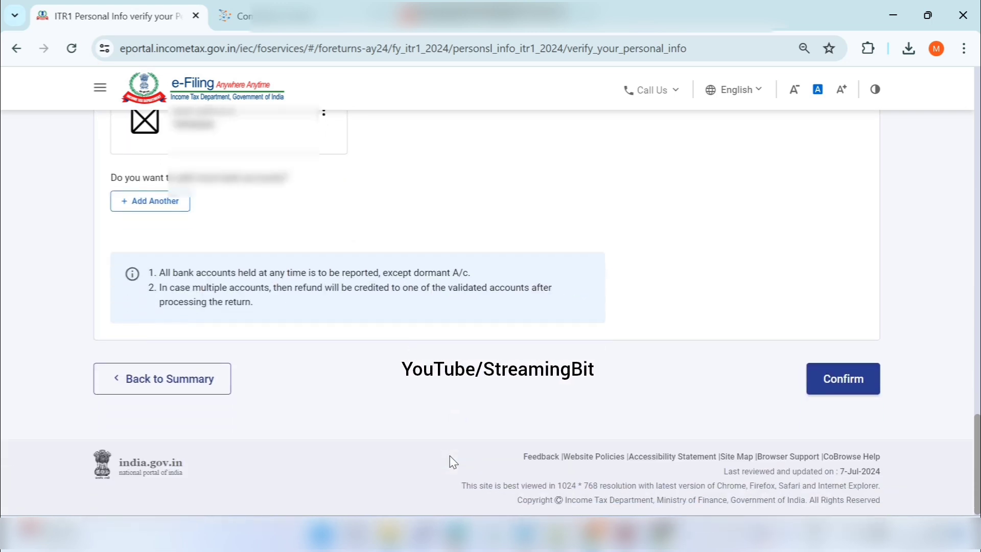
click(831, 384)
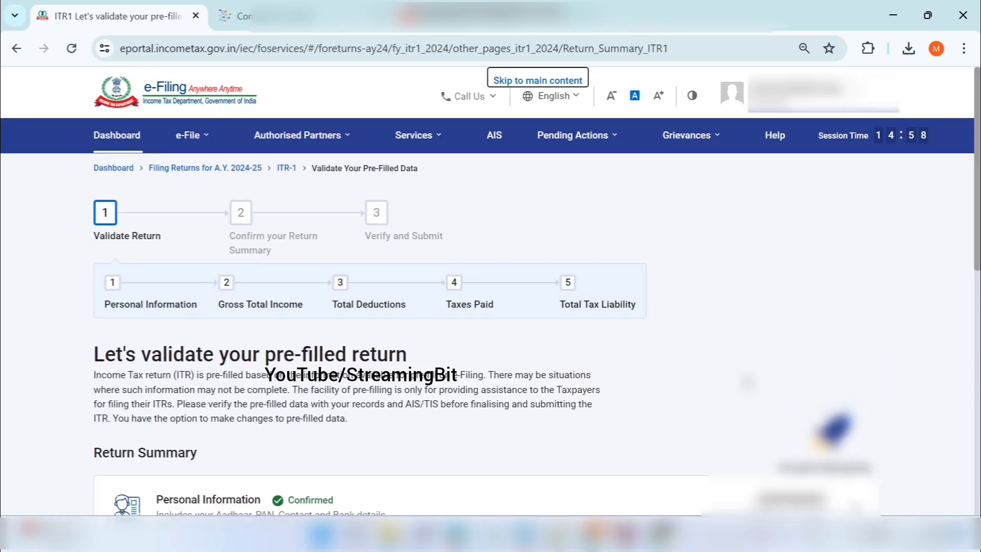
Open Gross Total Income from the Return Summary, look over the salary exemption questions and skip them
scroll(324, 284, down, 6)
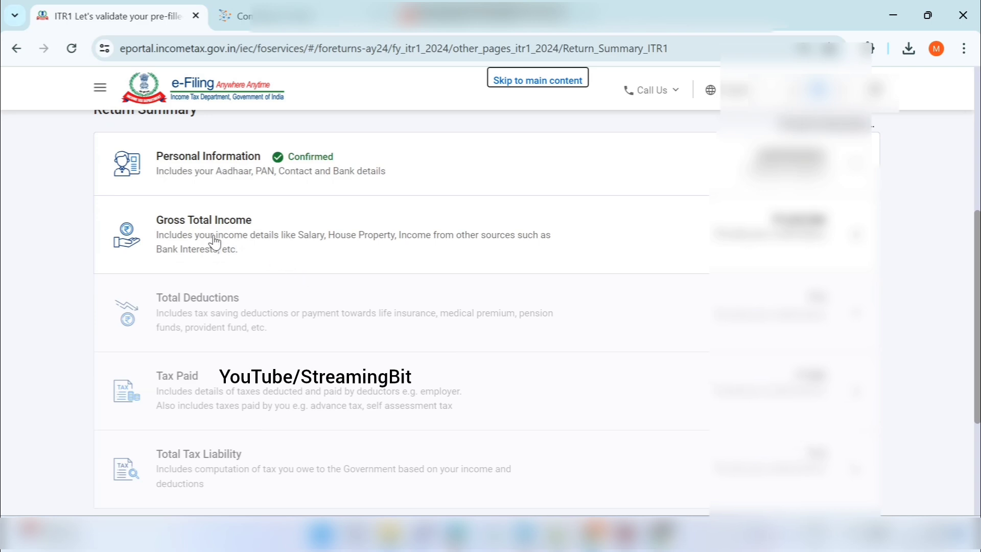
click(576, 233)
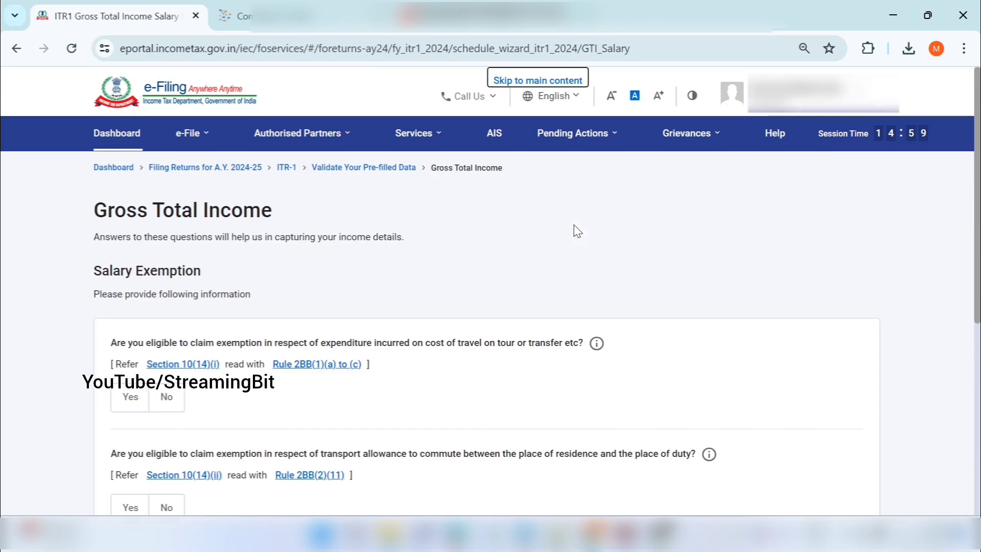
scroll(576, 230, down, 2)
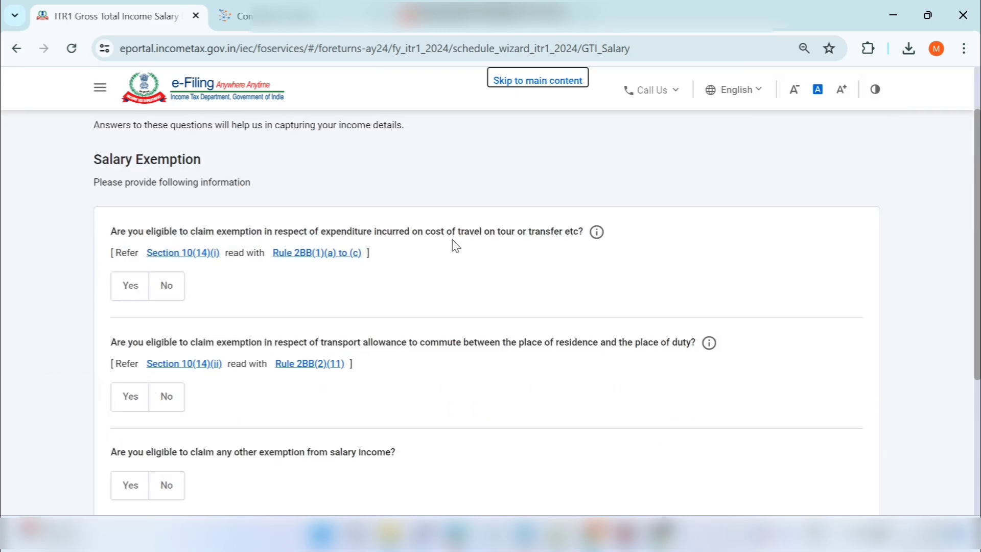
scroll(584, 274, down, 2)
scroll(584, 273, up, 2)
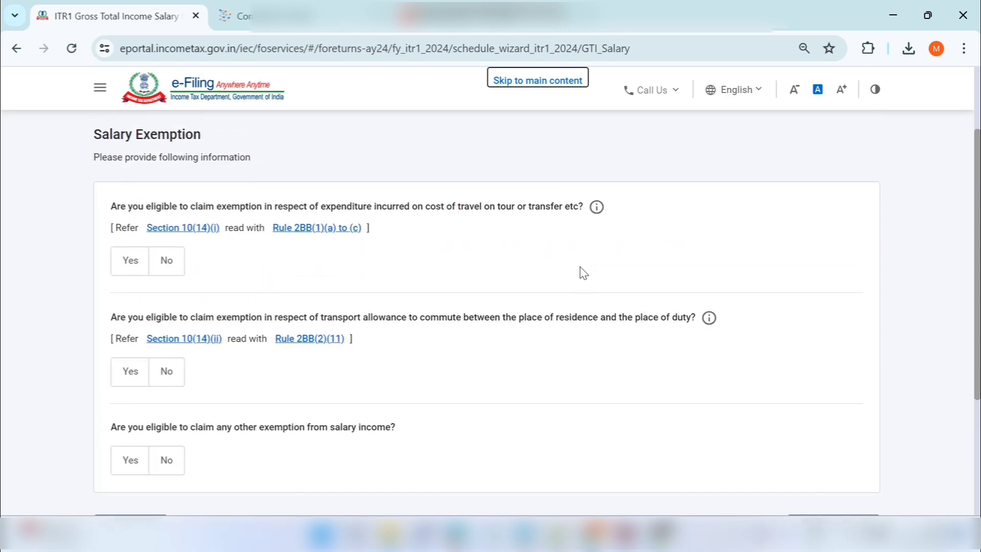
scroll(583, 273, down, 3)
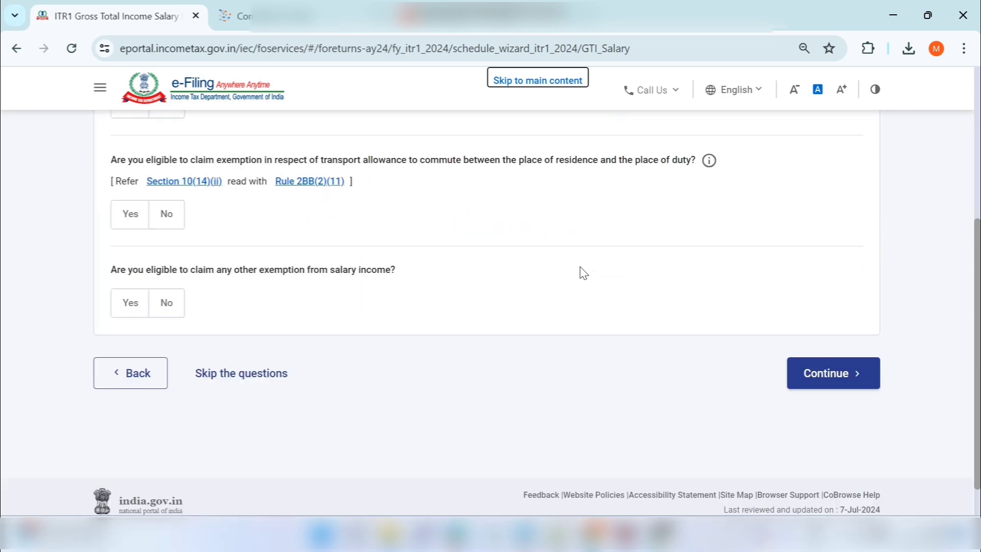
scroll(583, 274, up, 4)
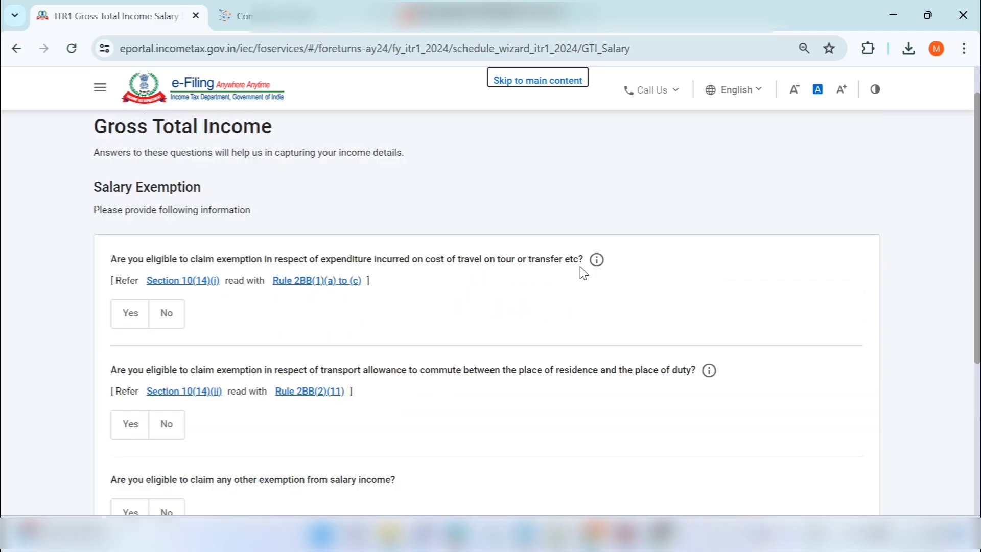
scroll(584, 274, down, 3)
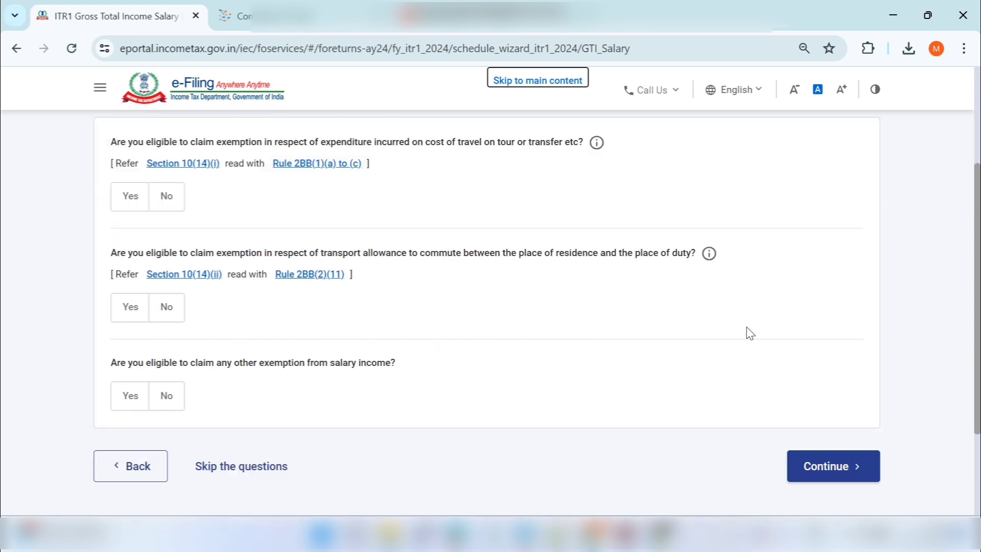
click(235, 467)
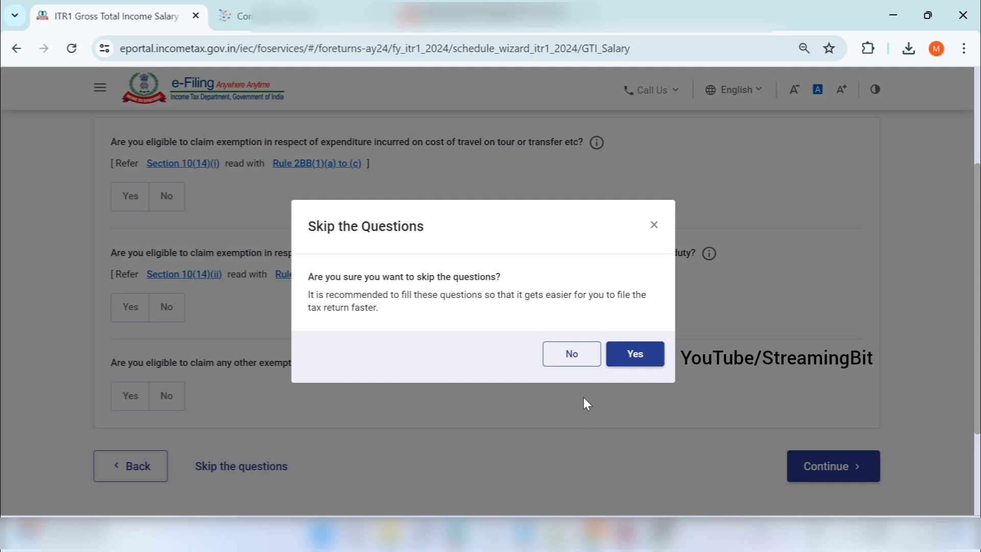
click(634, 352)
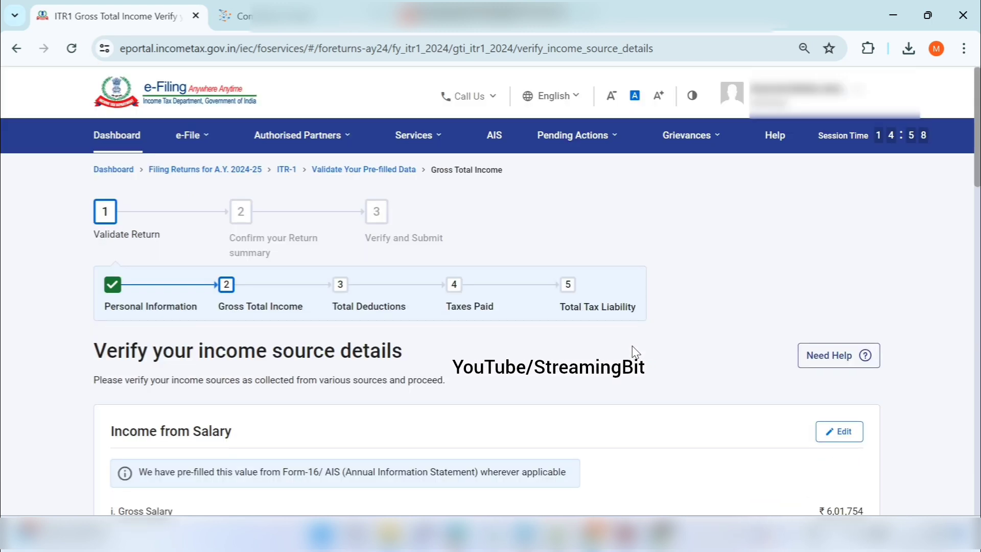
Compare the pre-filled Gross Salary under Income from Salary with the section 17(1) salary in the Form 16 Part B PDF
scroll(635, 352, down, 4)
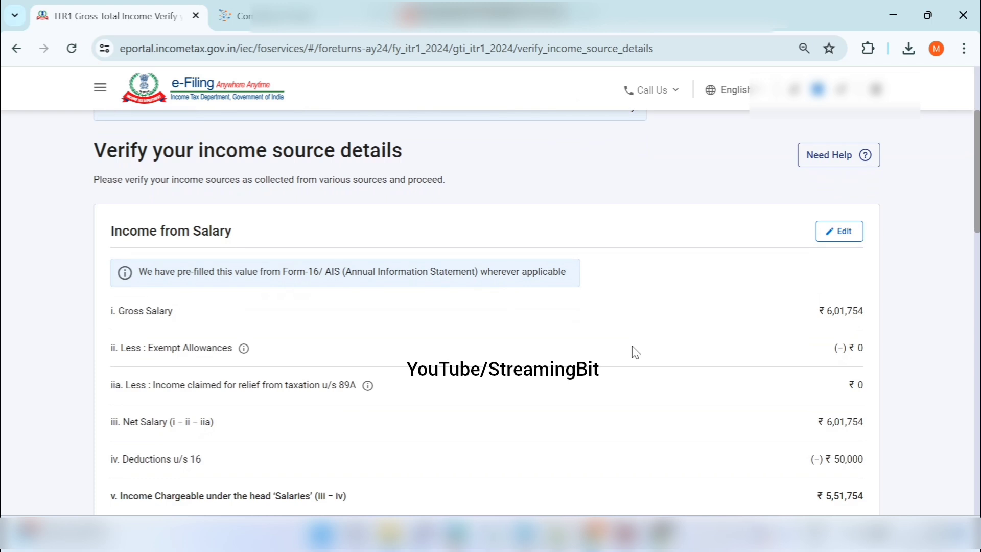
scroll(635, 352, down, 1)
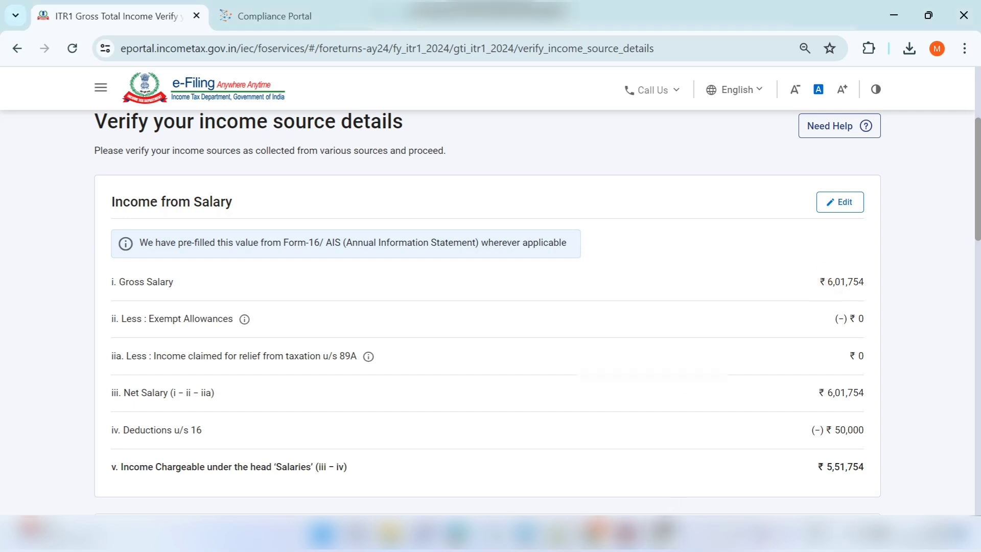
mouse_move(662, 534)
click(666, 477)
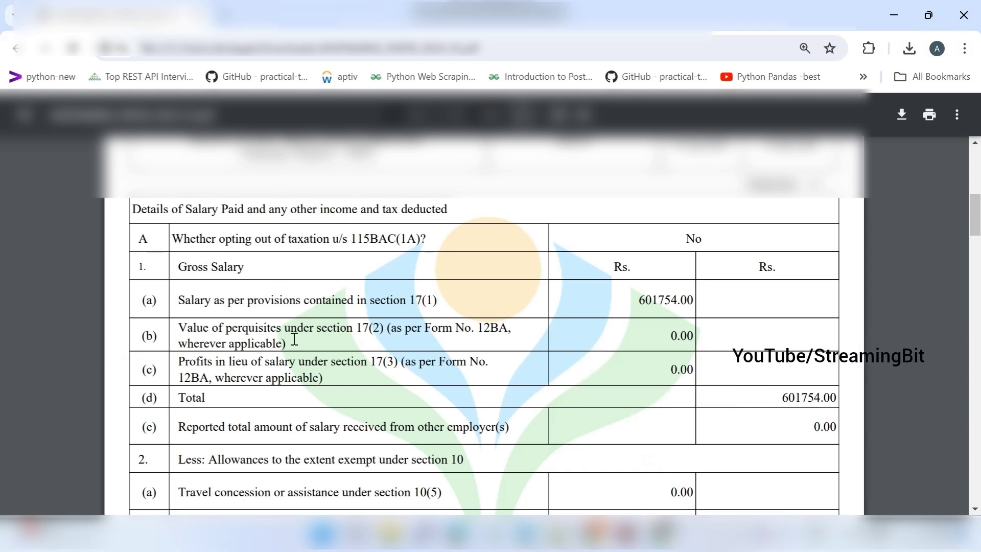
click(640, 302)
drag(640, 302, 679, 304)
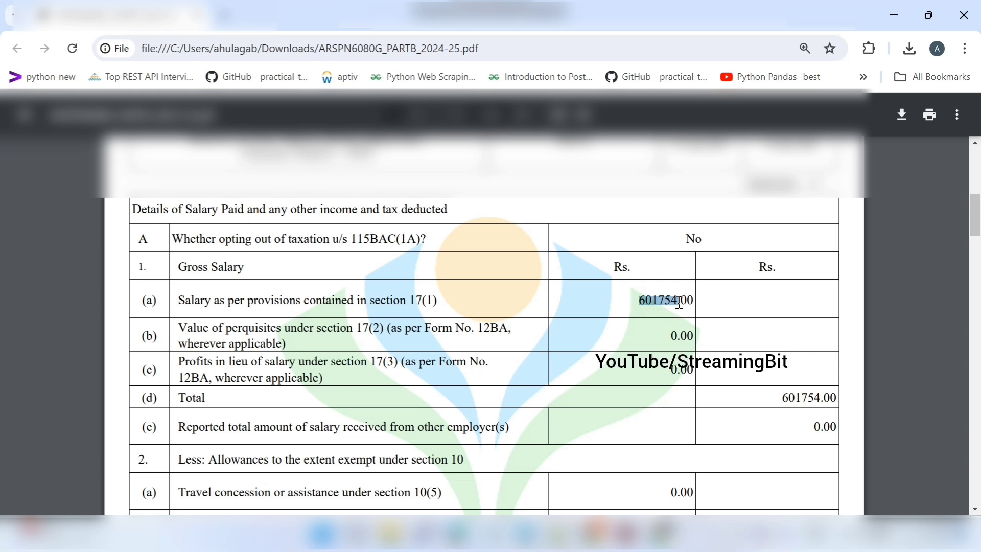
click(893, 15)
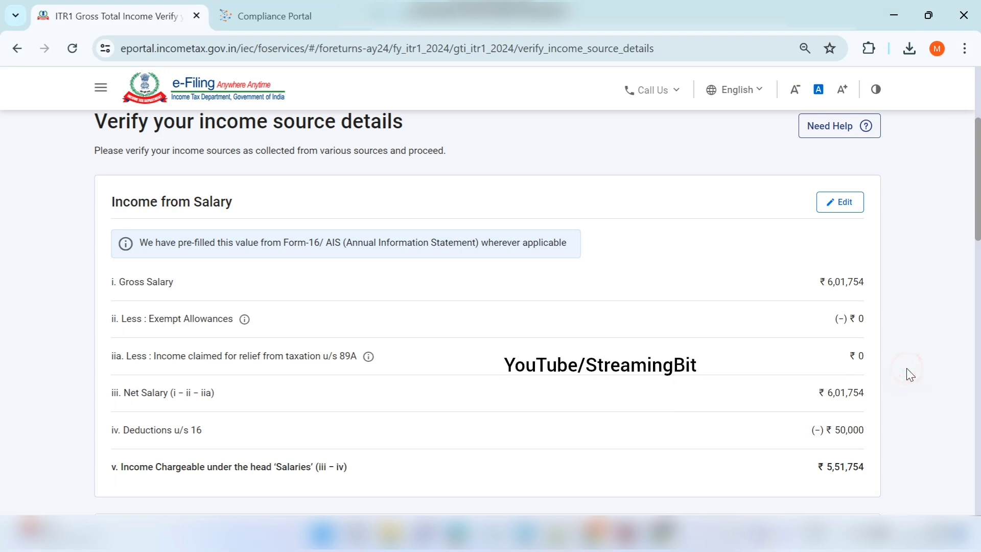
Review the house property, other sources and exempt income details, and confirm the Gross Total Income section
scroll(907, 369, down, 1)
scroll(906, 368, down, 2)
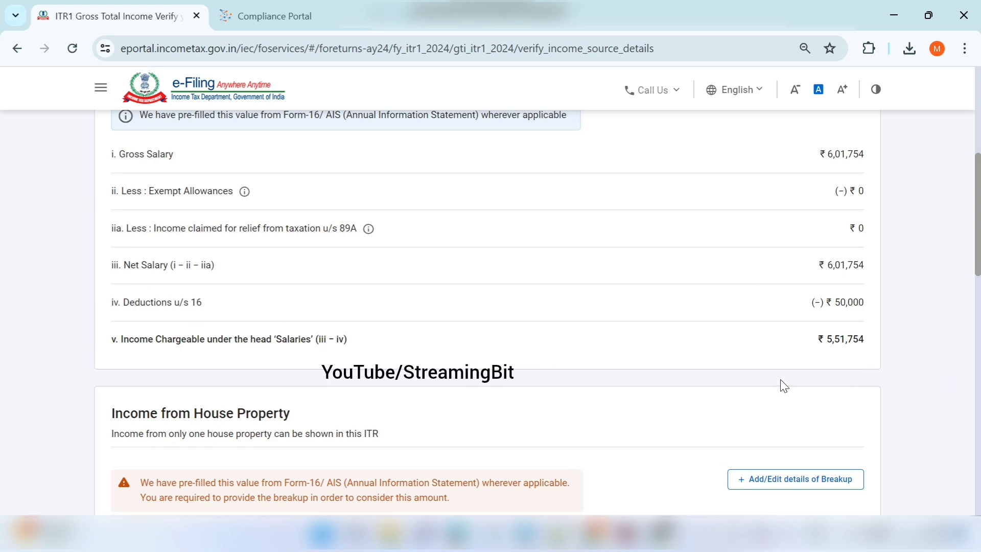
scroll(924, 358, down, 2)
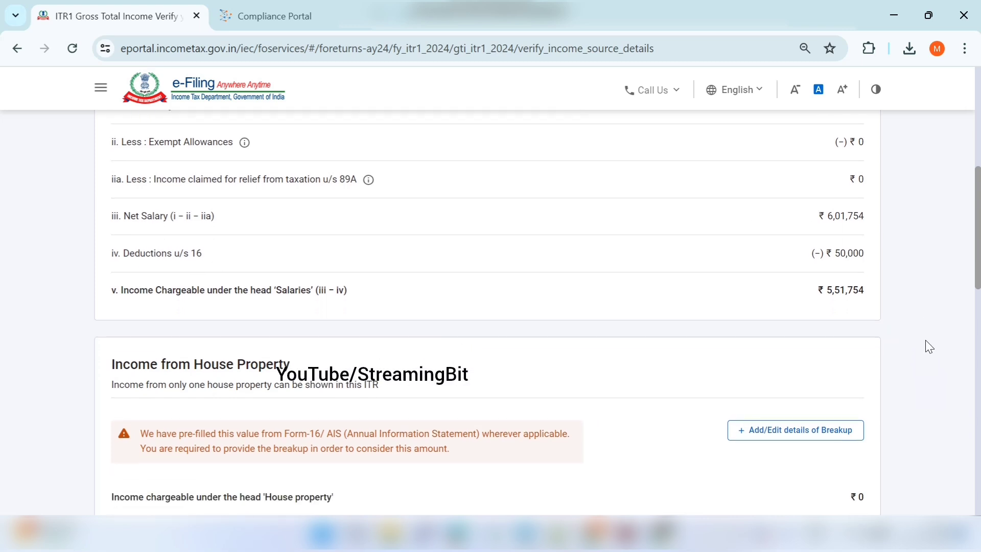
scroll(925, 341, down, 2)
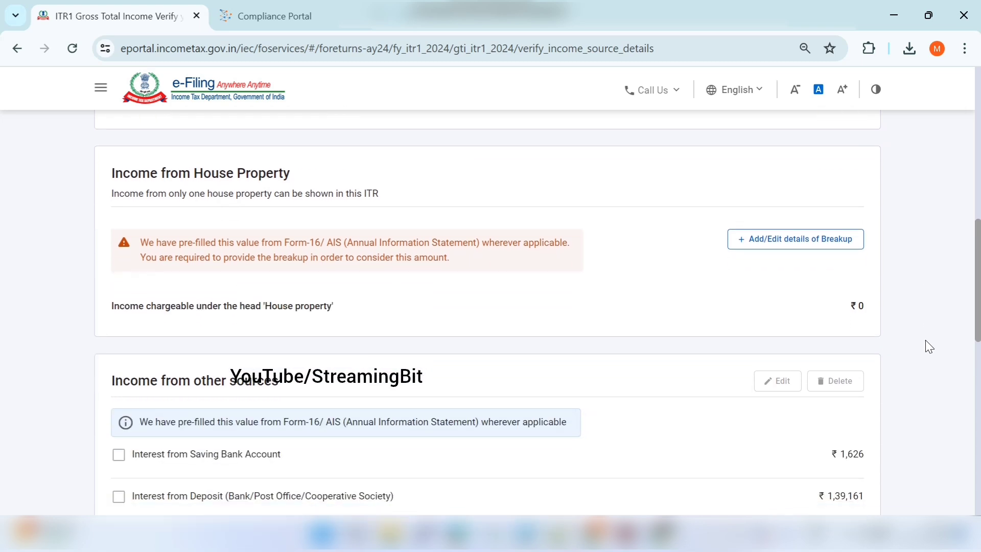
scroll(930, 347, down, 1)
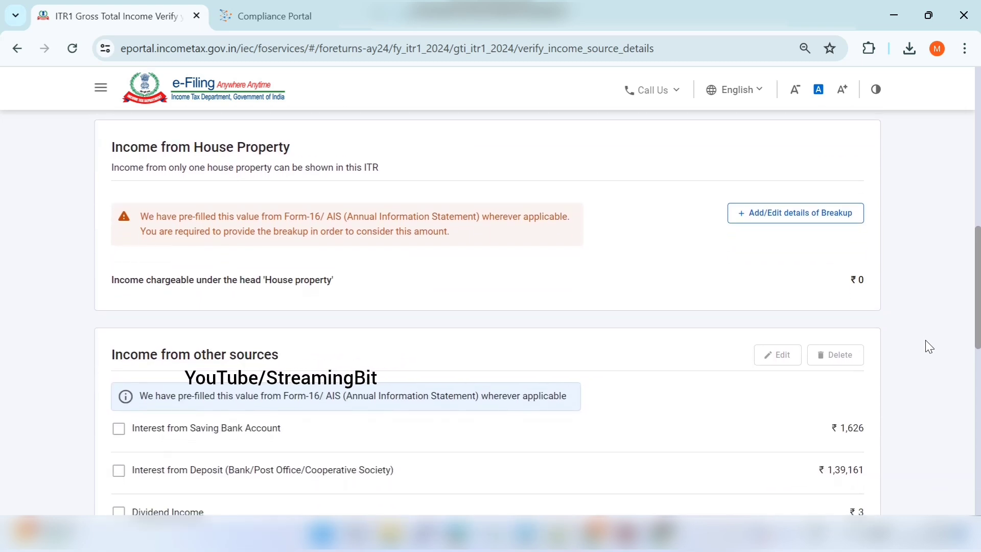
scroll(925, 339, down, 2)
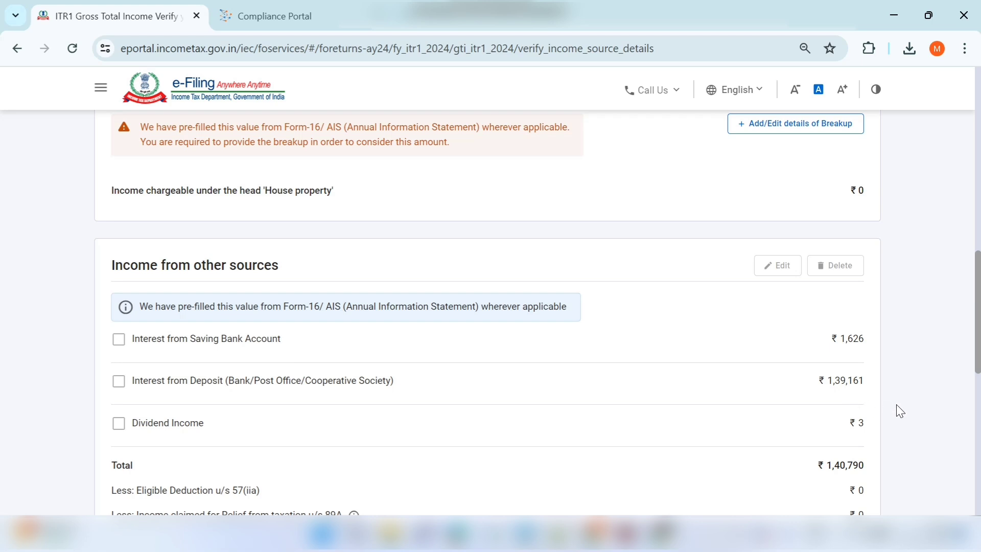
scroll(897, 405, down, 1)
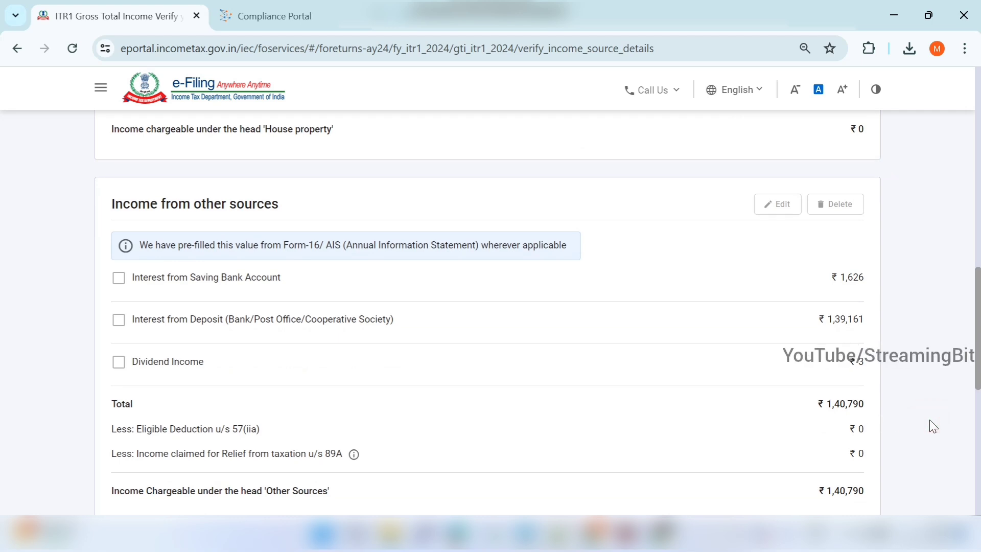
scroll(931, 423, down, 1)
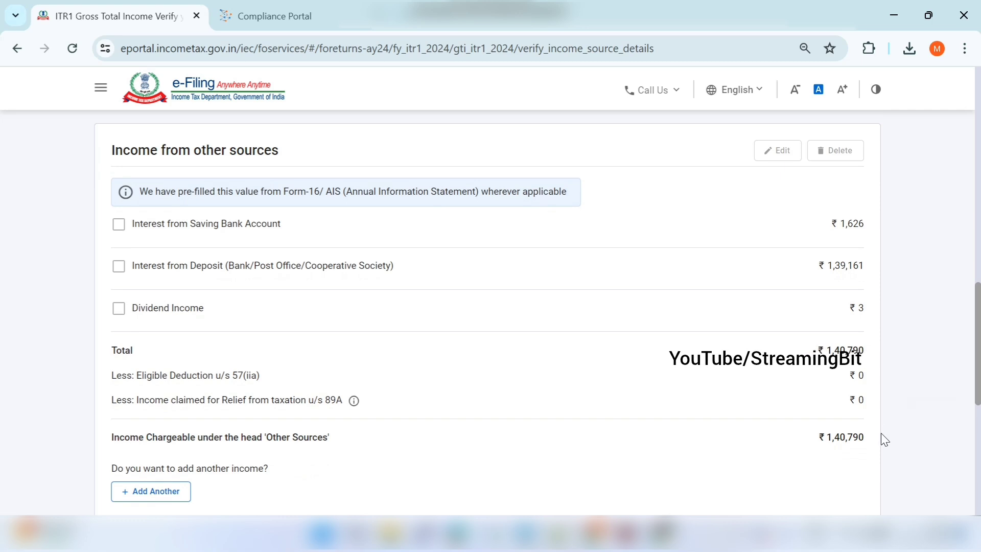
scroll(881, 436, down, 2)
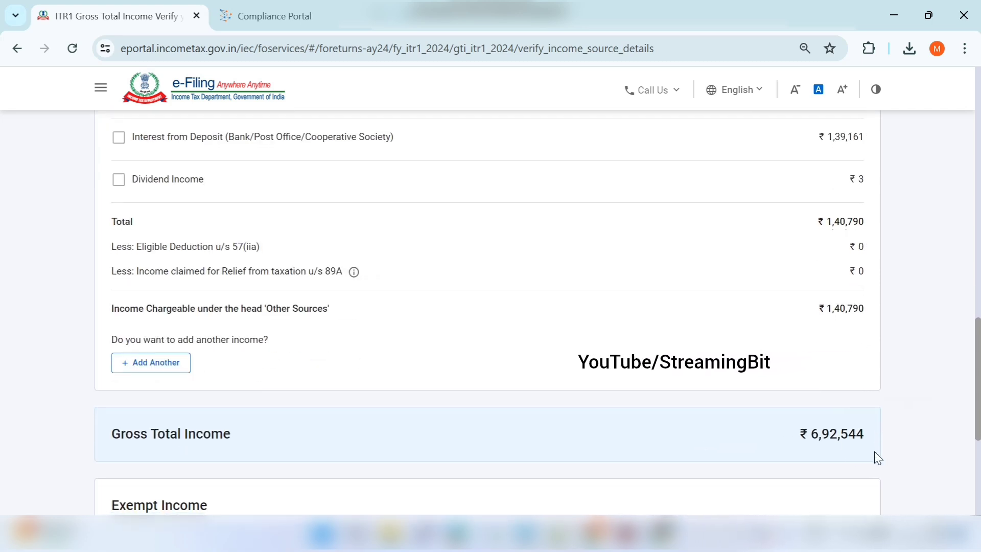
scroll(874, 452, down, 2)
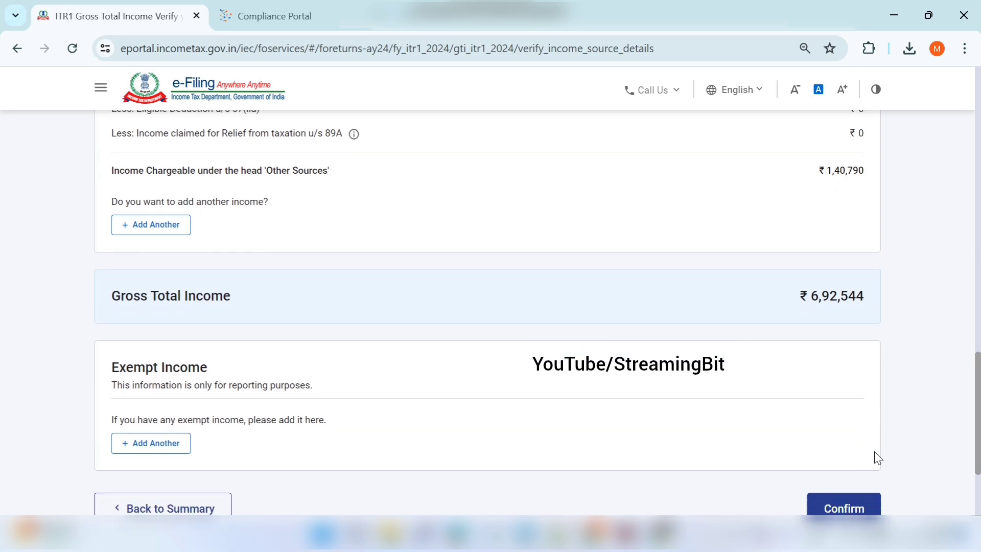
scroll(875, 457, down, 2)
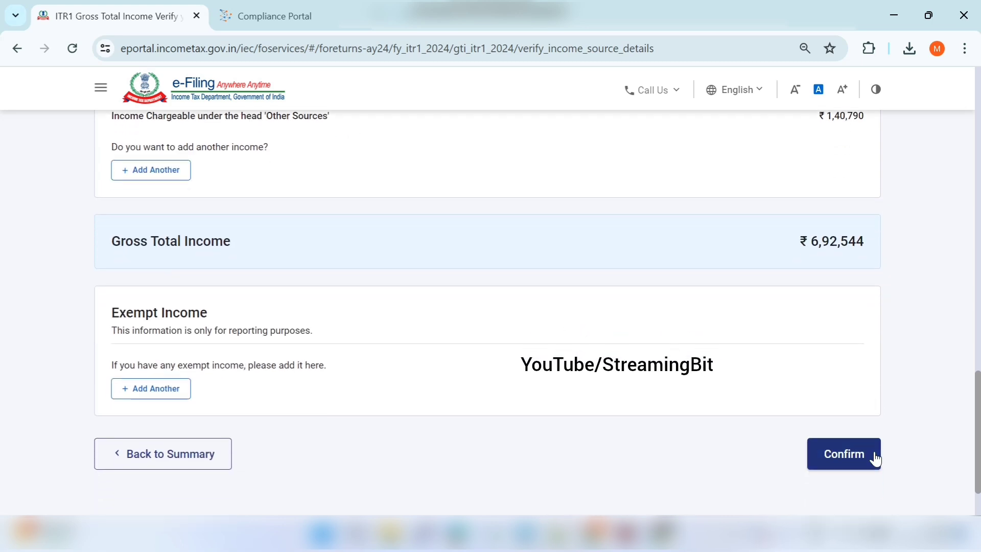
click(833, 457)
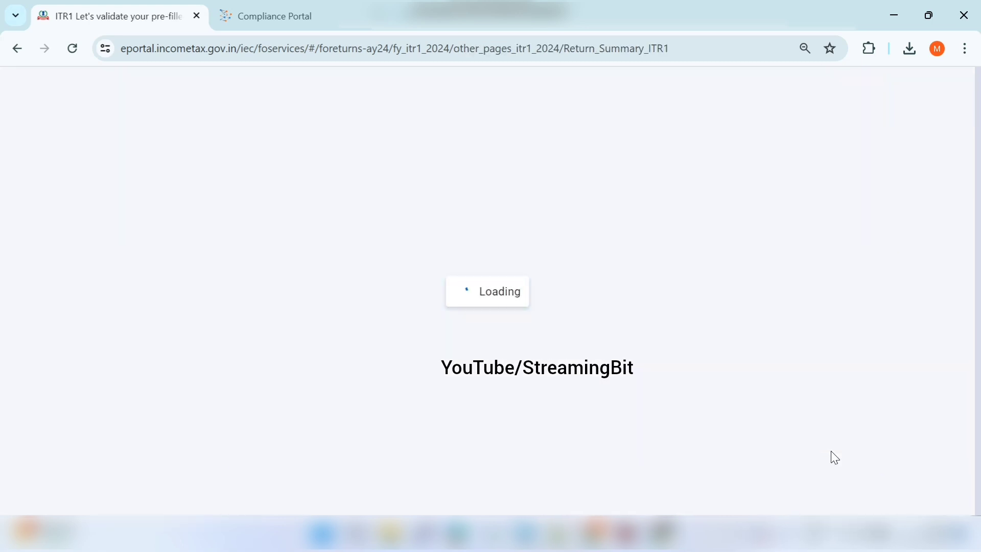
Open Total Deductions from the Return Summary, keep No for the 80CCD(2) employer pension deduction, and confirm the deductions section
scroll(673, 397, down, 7)
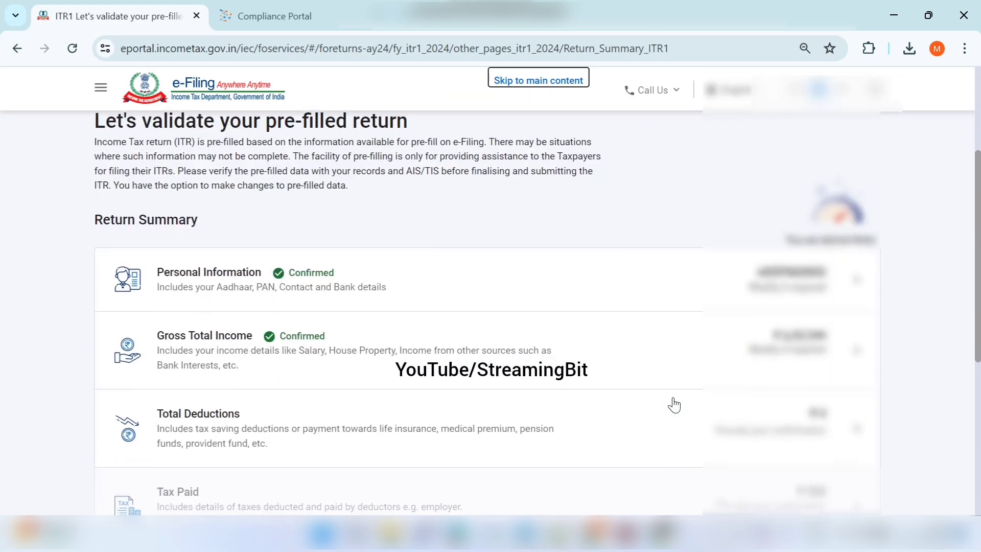
scroll(673, 399, down, 1)
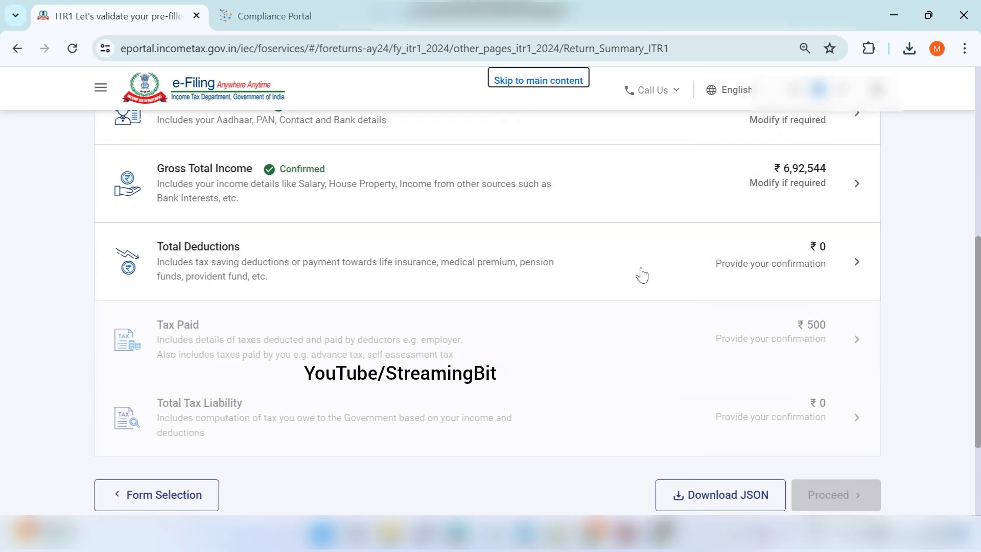
click(643, 276)
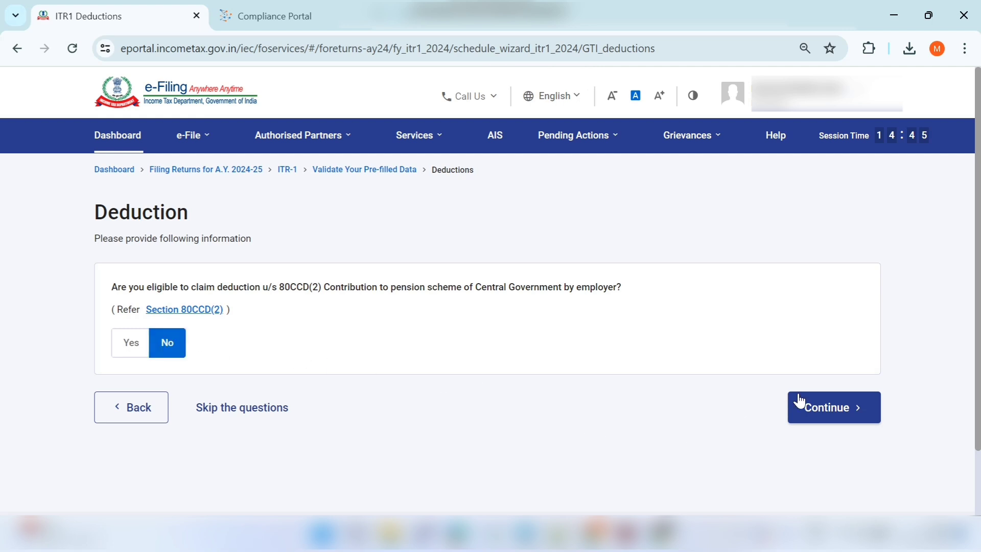
click(819, 416)
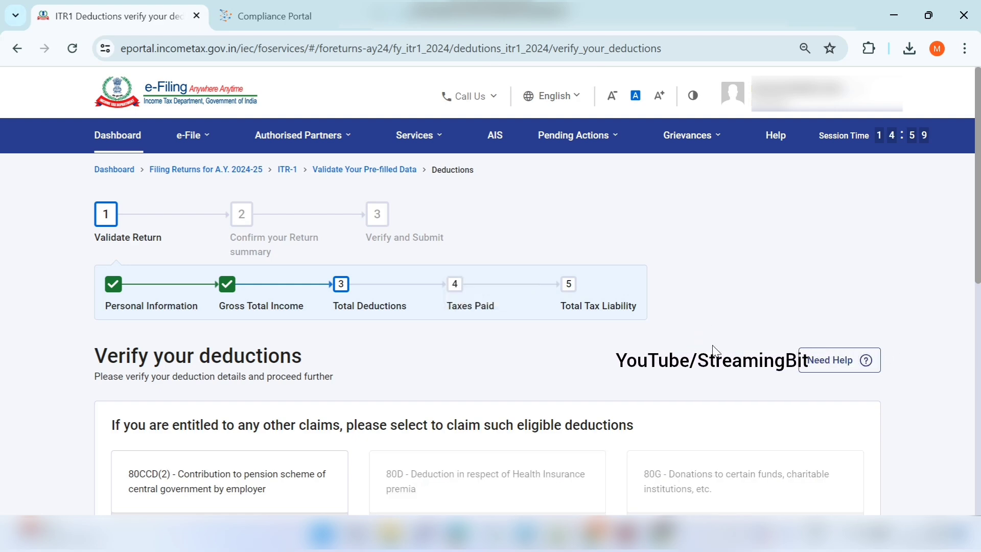
scroll(714, 350, down, 10)
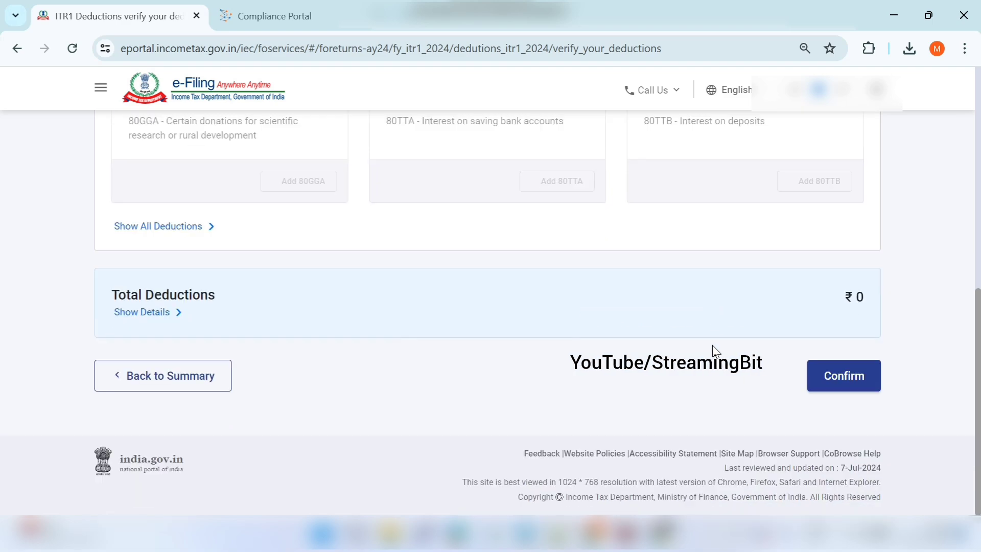
click(838, 379)
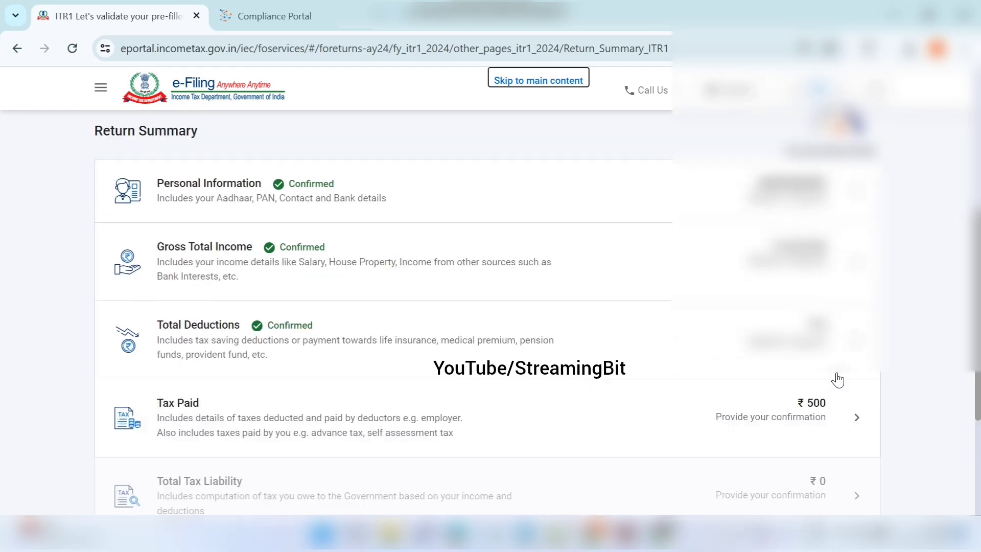
Open Form 26AS on the TRACES site, accepting the redirect disclaimer and Form 16/16A usage terms, and go to View Tax Credit
scroll(838, 380, down, 2)
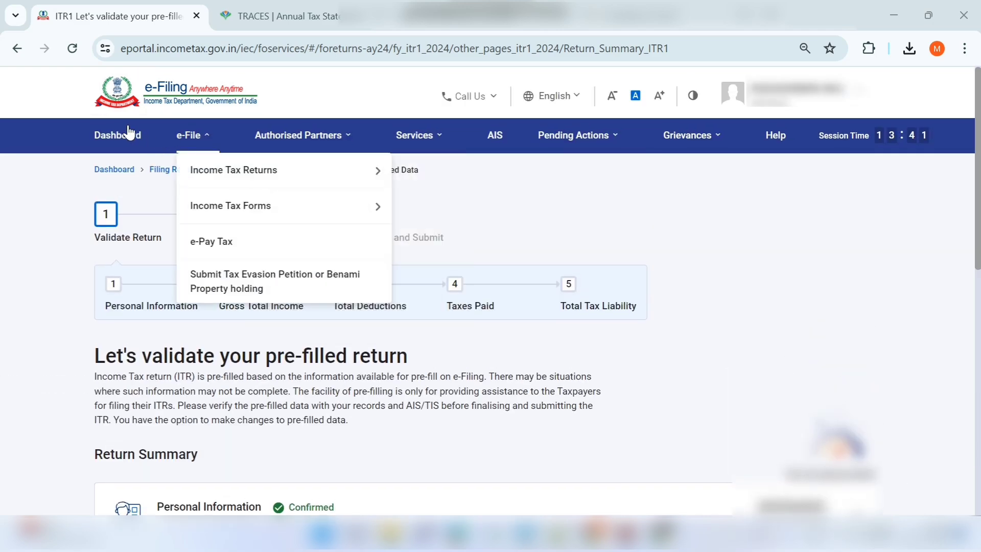
mouse_move(213, 148)
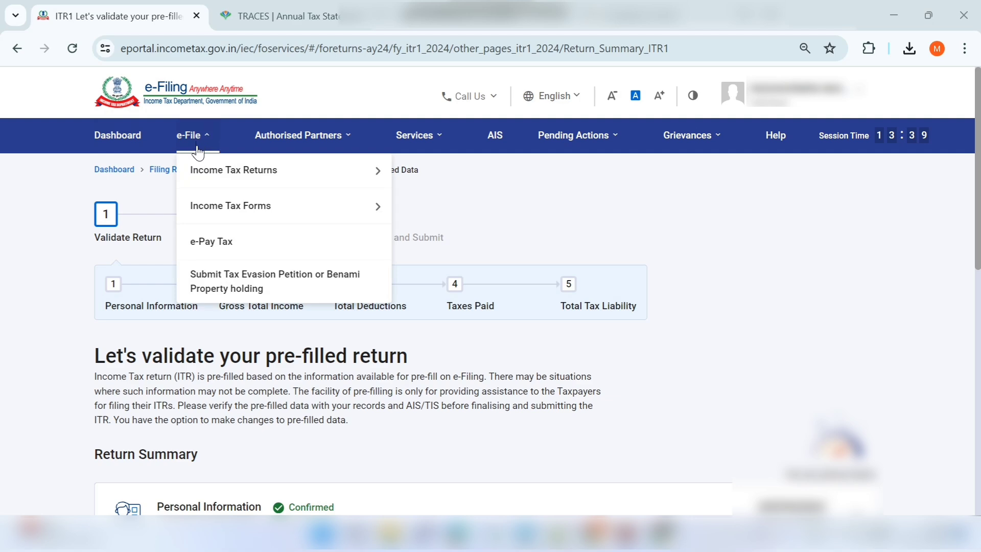
mouse_move(306, 170)
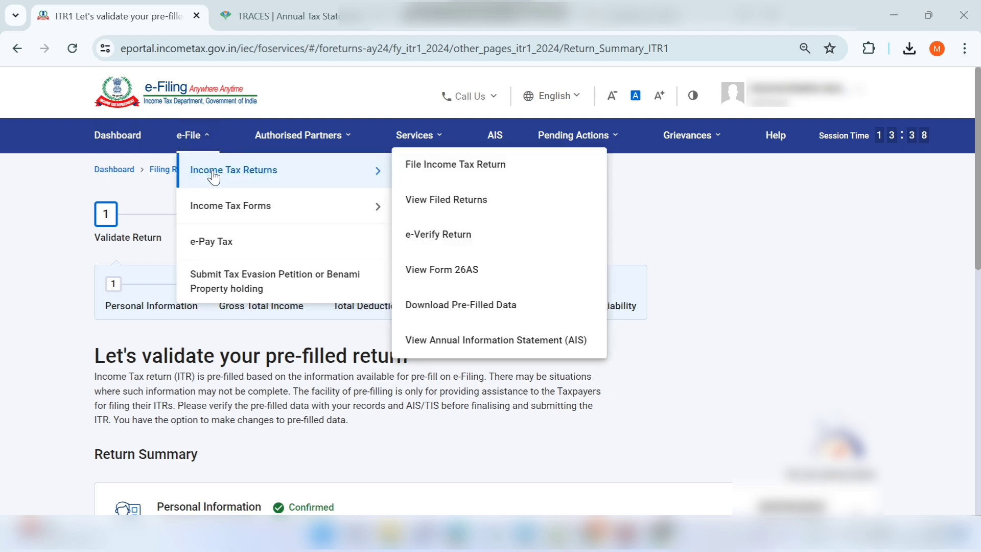
click(443, 271)
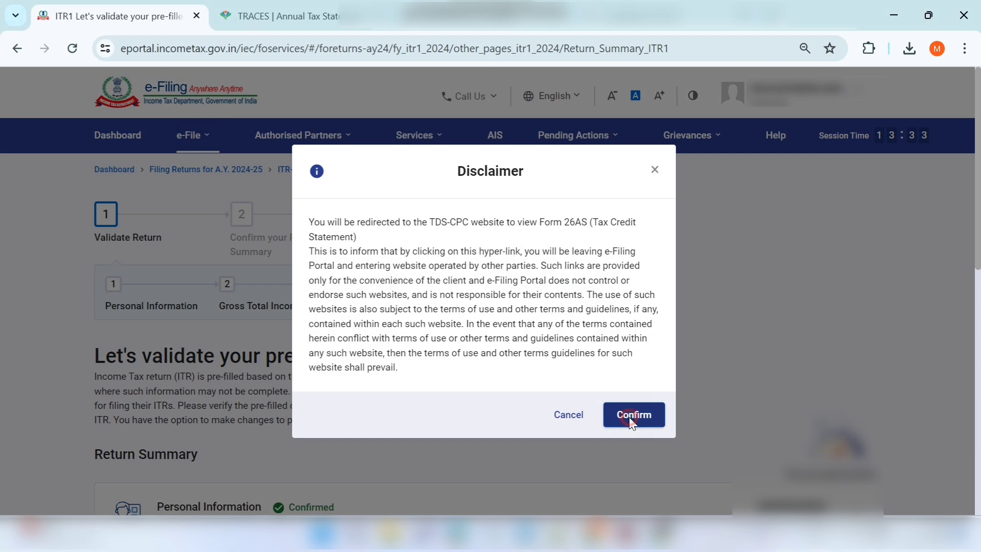
click(632, 423)
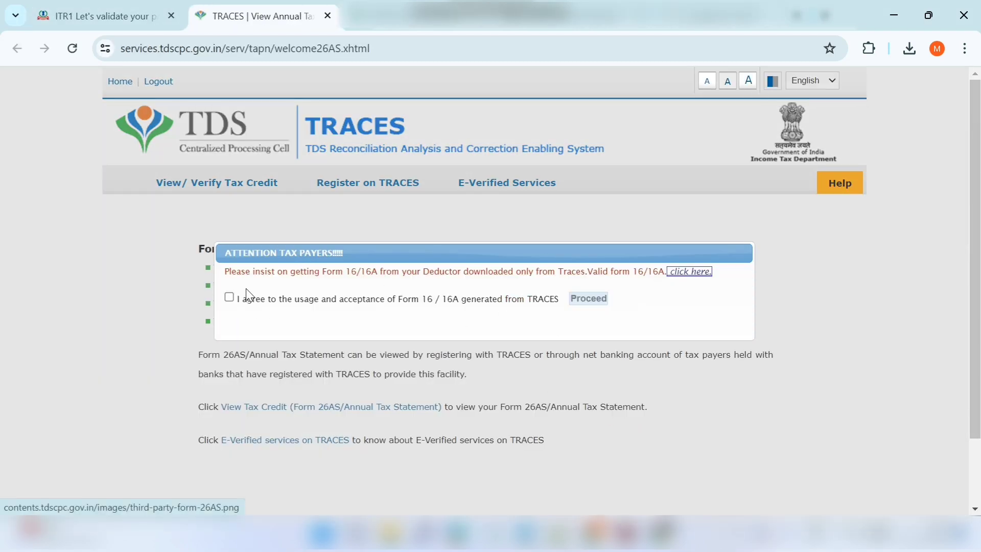
click(228, 300)
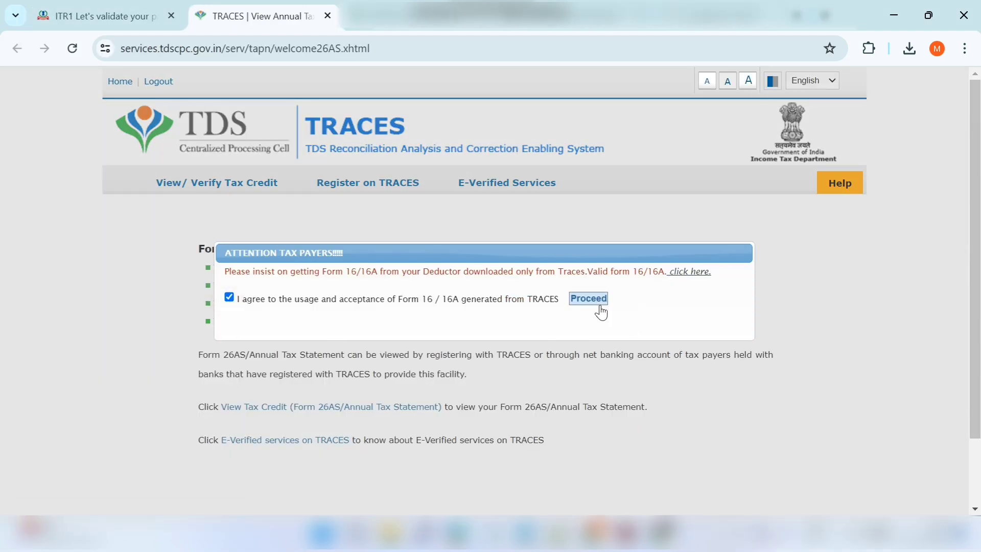
click(599, 306)
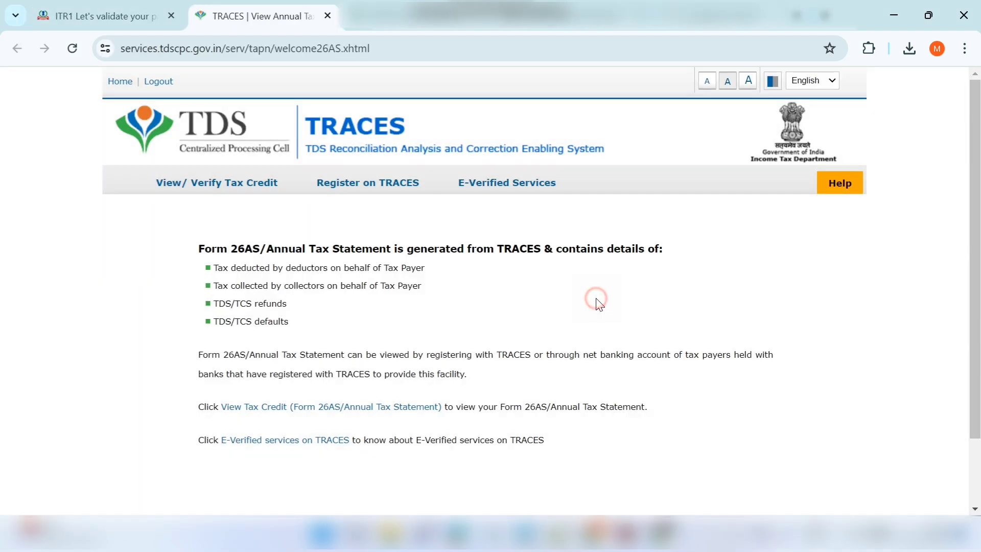
click(297, 409)
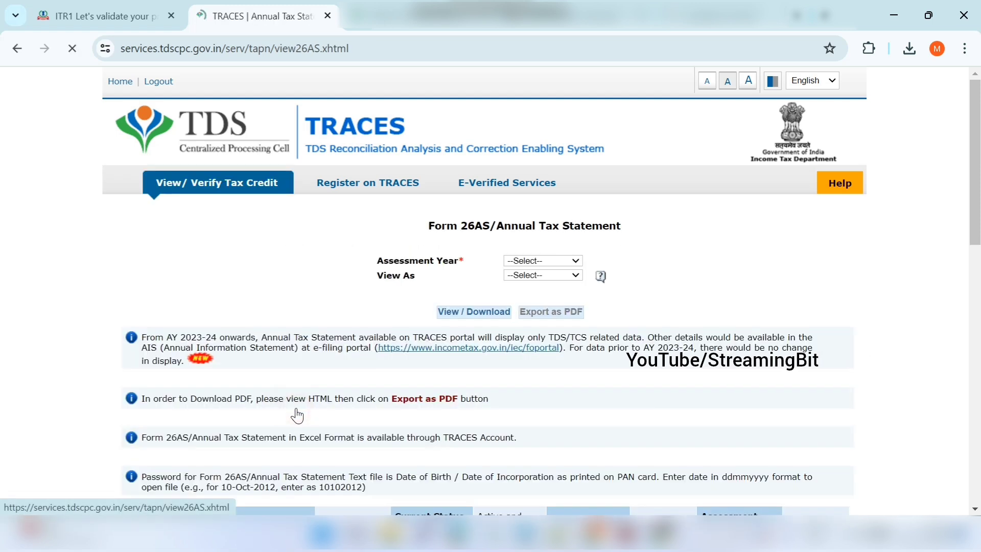
View the Form 26AS annual tax statement for assessment year 2024-25 as HTML and export it as PDF
click(533, 263)
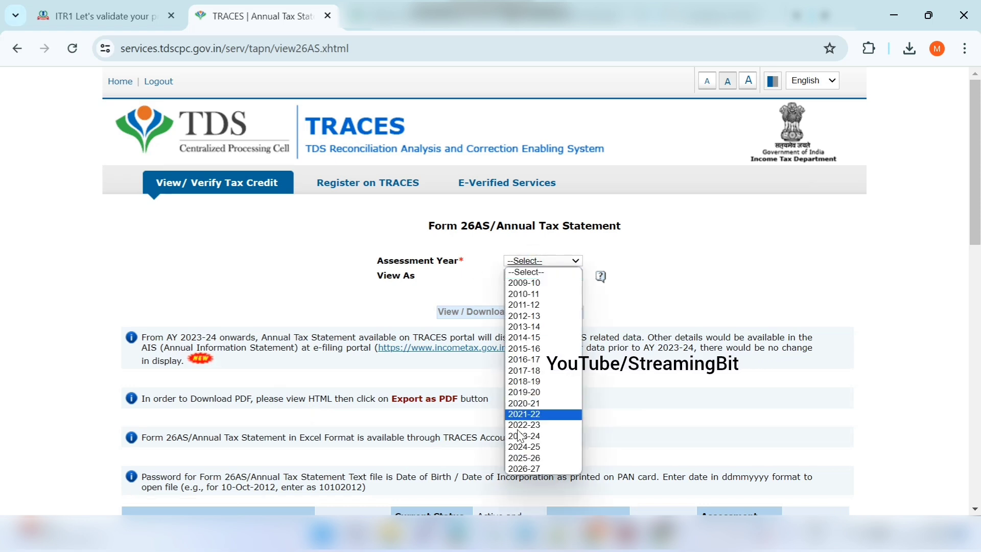
click(524, 447)
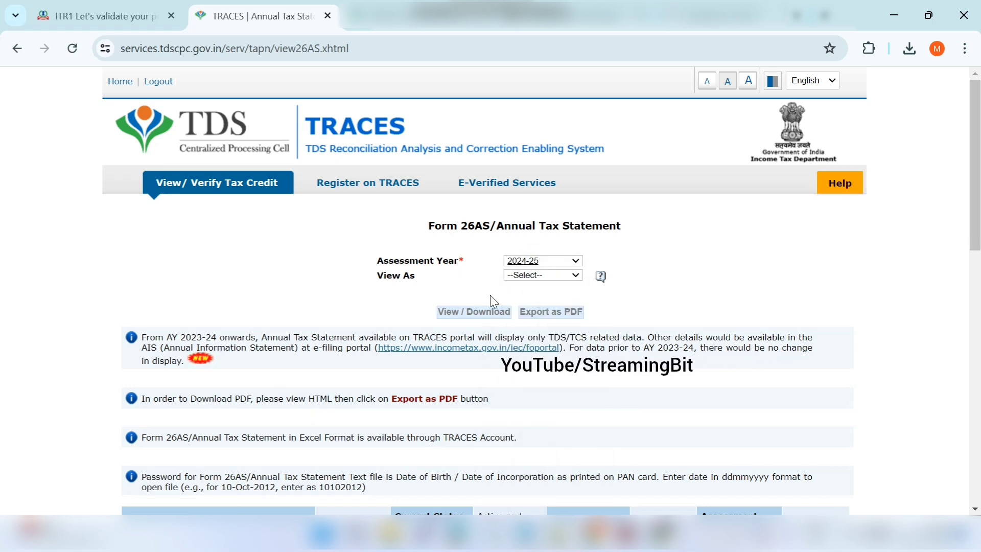
click(542, 275)
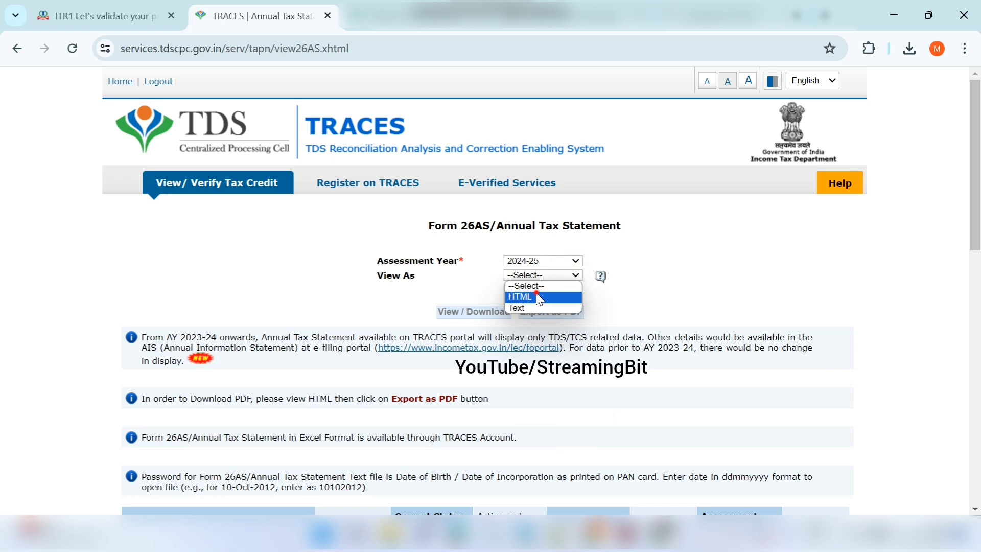
click(538, 297)
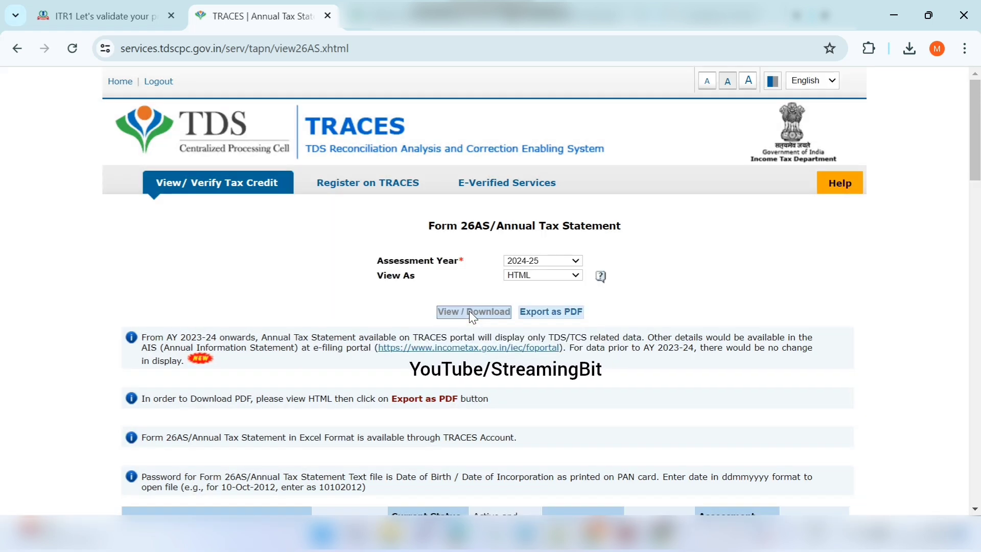
click(557, 313)
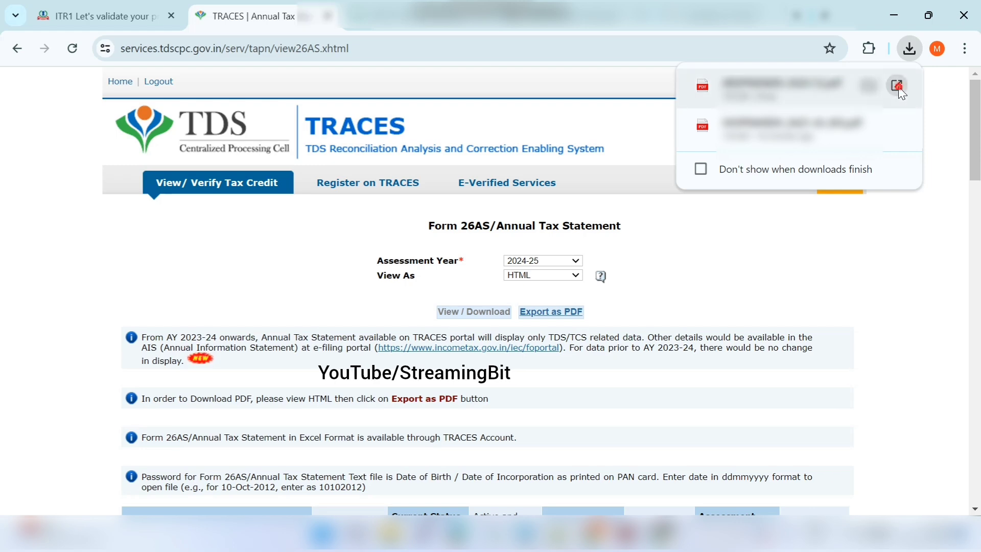
Open the downloaded Form 26AS PDF and check the tax deducted and TDS deposited on salary
click(899, 88)
scroll(479, 332, down, 1)
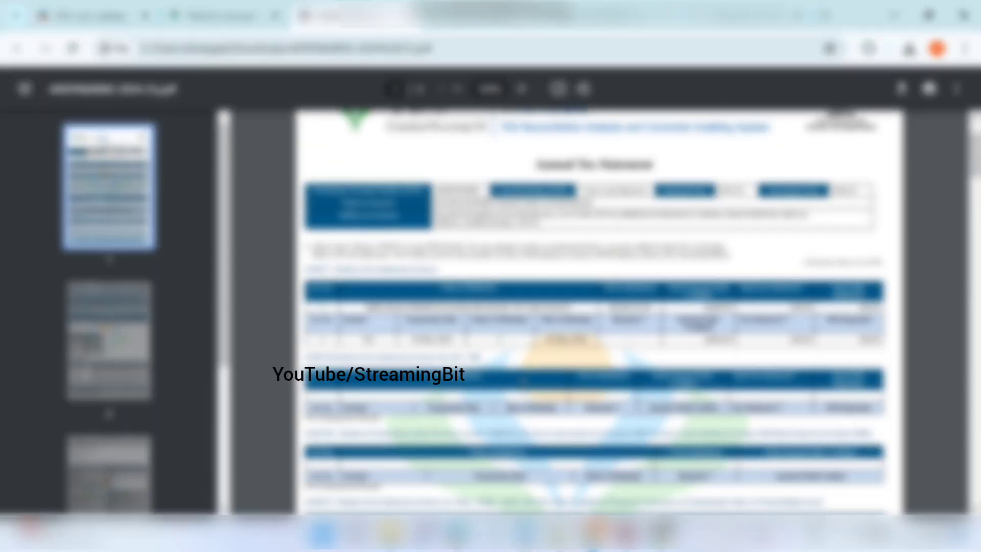
scroll(524, 385, down, 6)
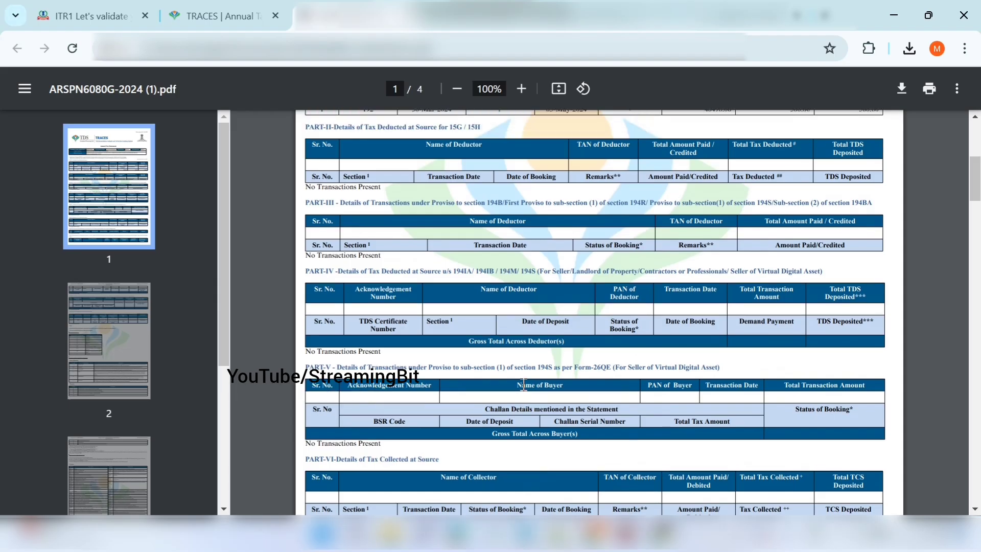
scroll(524, 385, up, 1)
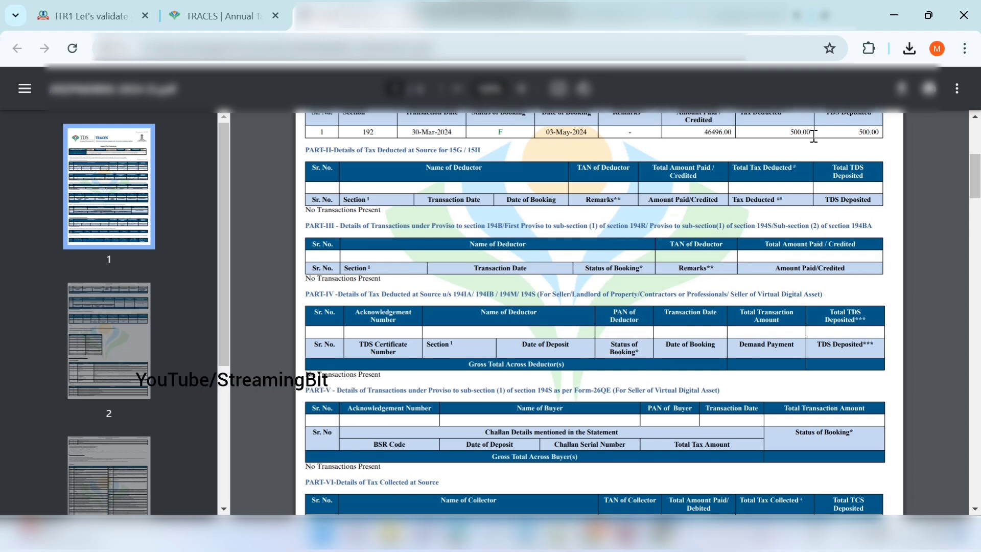
scroll(814, 137, up, 1)
scroll(814, 137, down, 1)
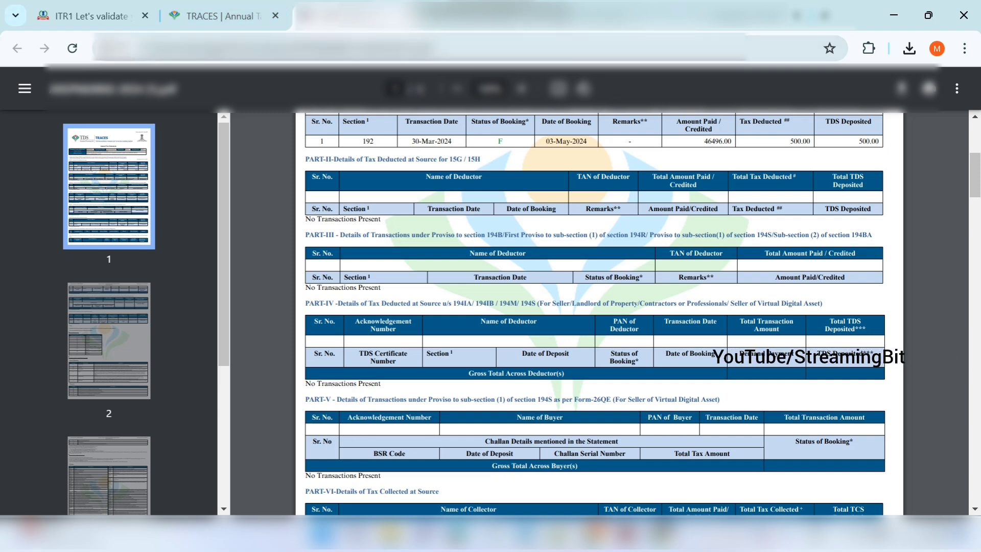
Return to the e-Filing portal, open Tax Paid, review the TDS, TCS and advance tax details, and confirm the section
key(ctrl+shift+Tab)
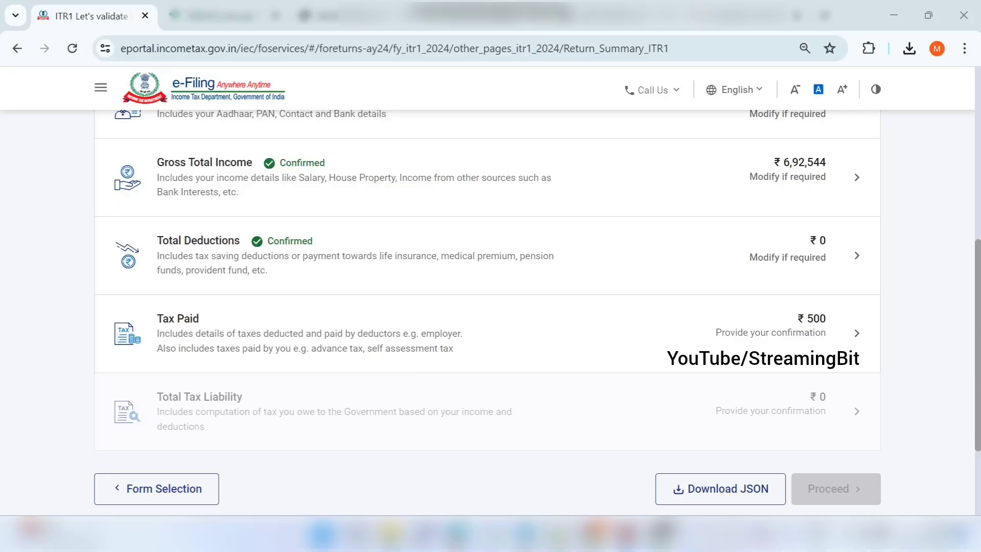
click(320, 343)
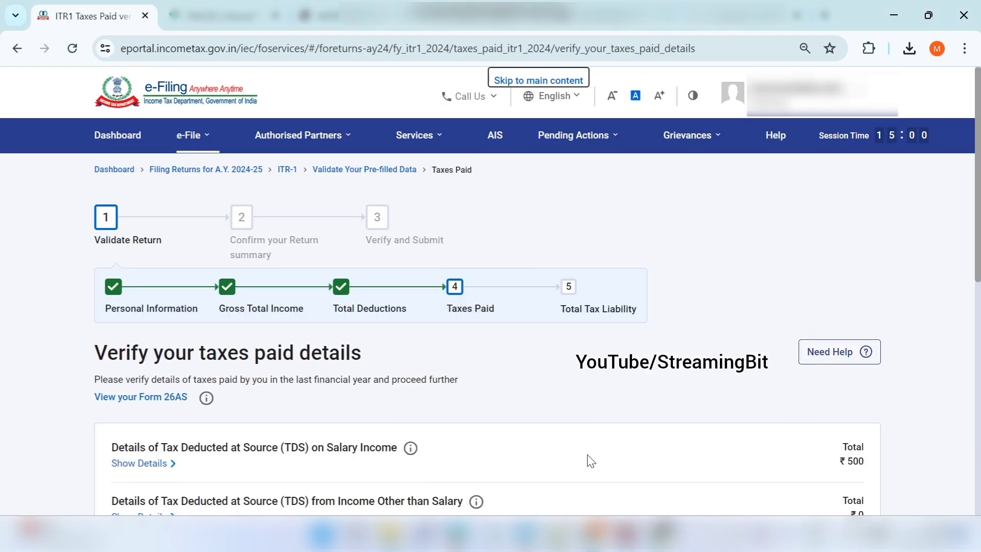
scroll(588, 460, down, 5)
scroll(588, 460, up, 1)
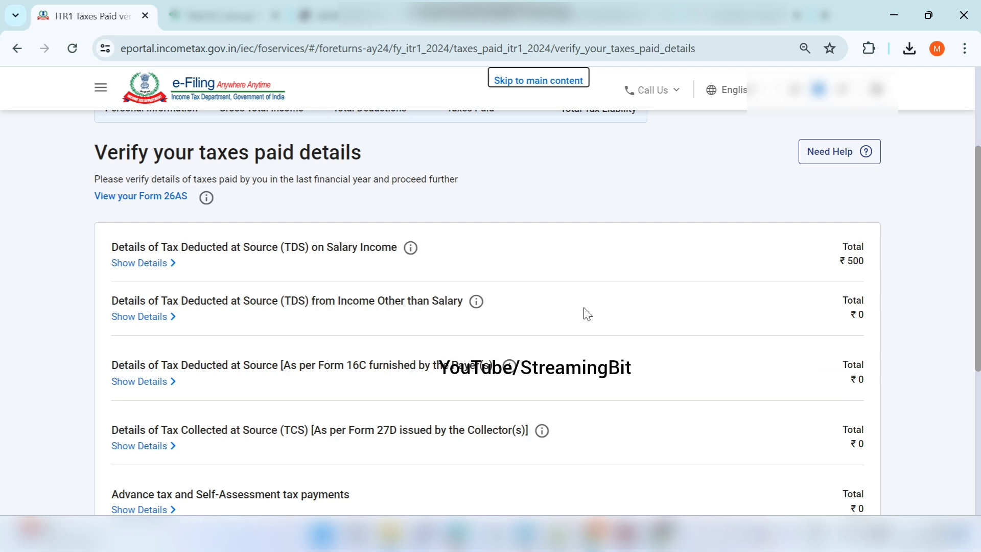
scroll(588, 313, down, 5)
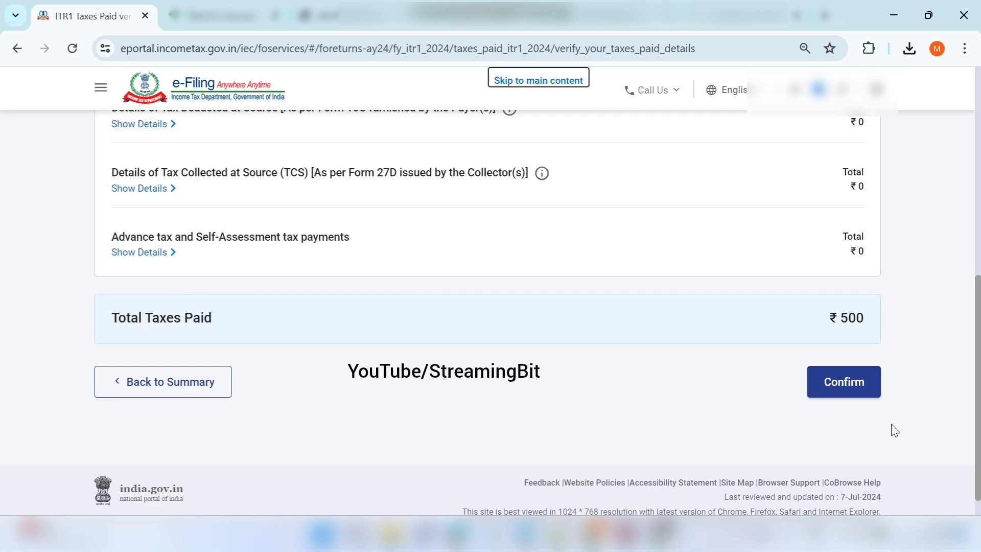
click(847, 381)
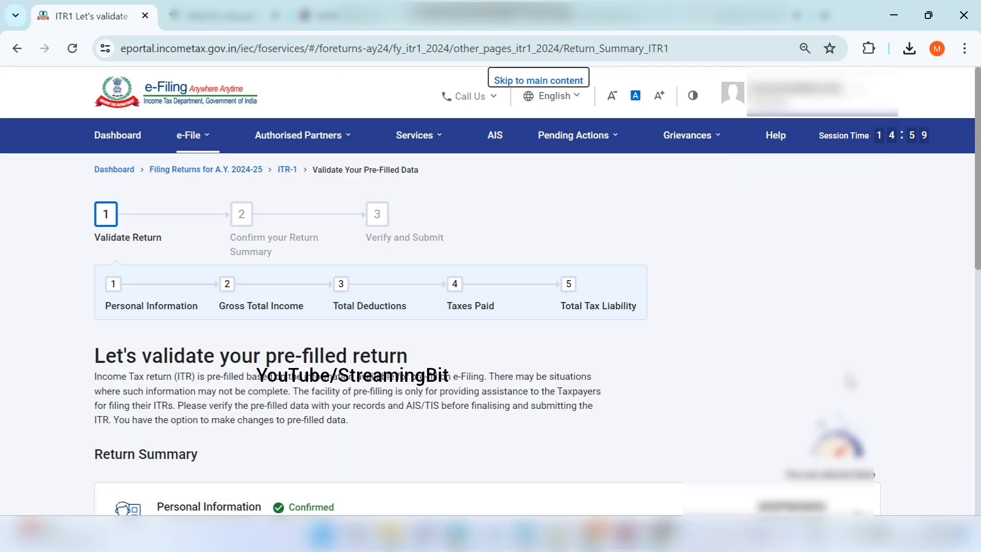
Open Total Tax Liability, review the tax computation, rebate, interest and fees, and confirm the section, checking the Return Summary
scroll(380, 409, down, 10)
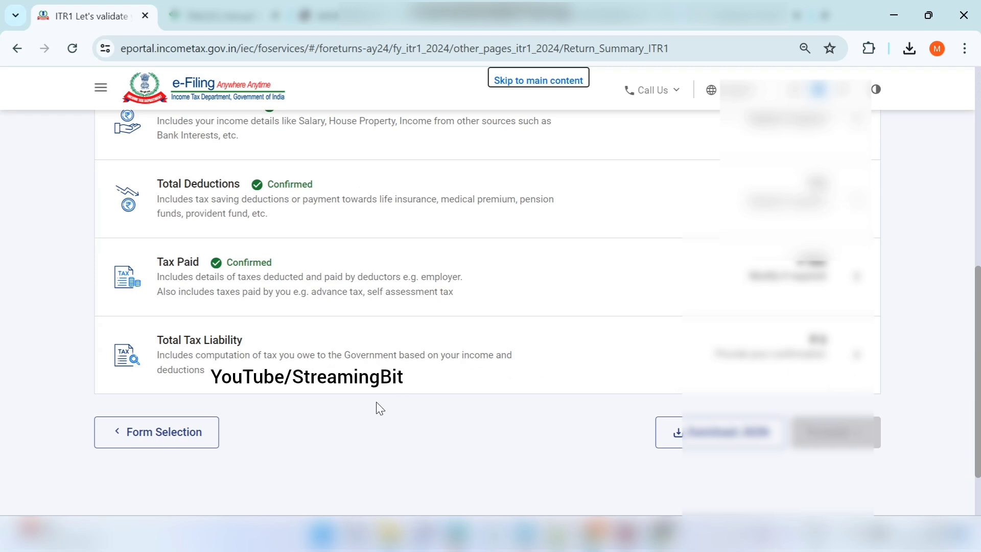
click(638, 373)
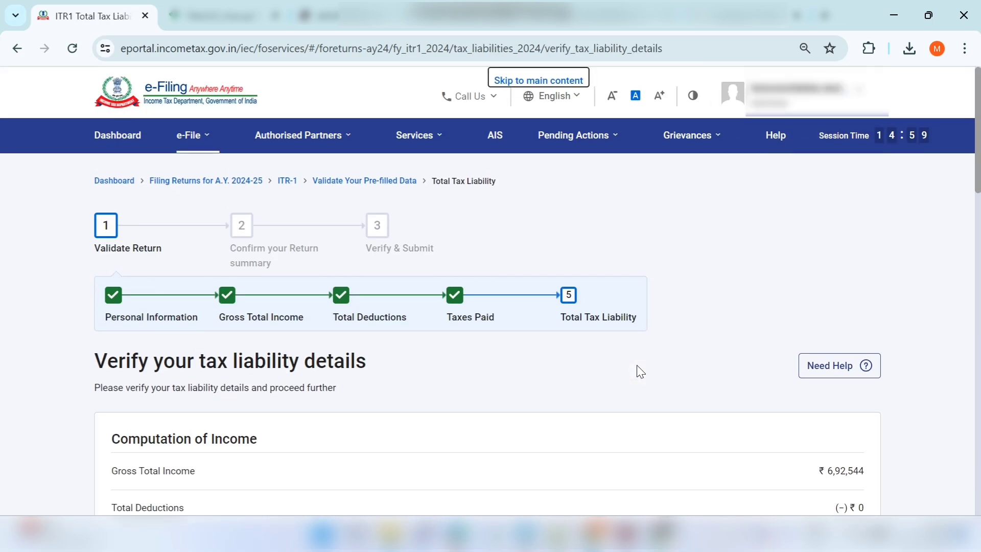
scroll(640, 372, down, 4)
scroll(640, 372, down, 5)
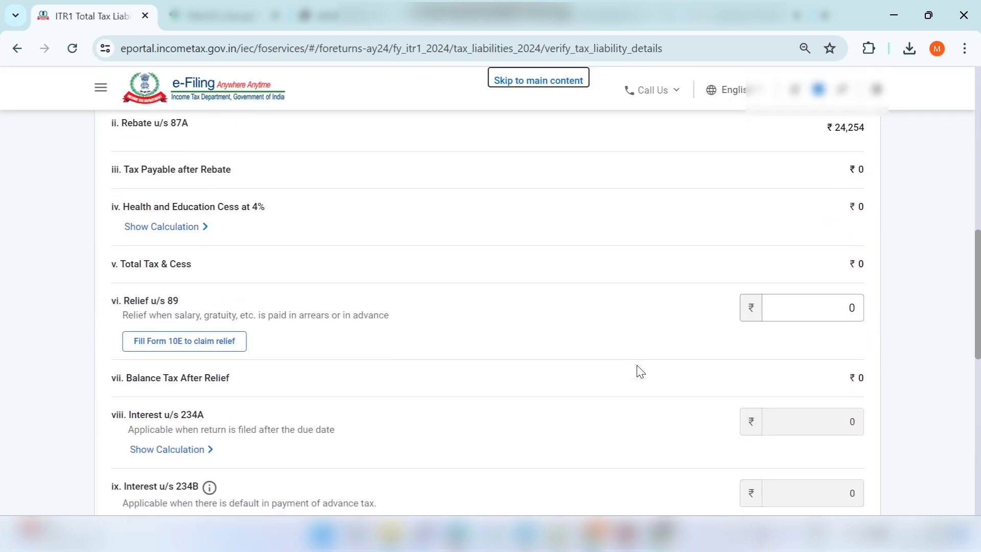
scroll(640, 372, down, 5)
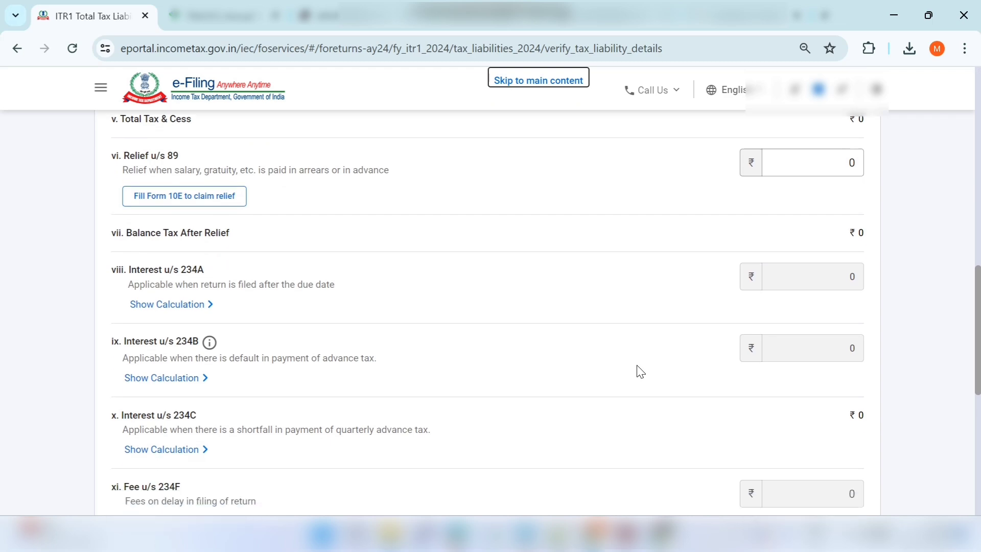
scroll(640, 371, up, 5)
scroll(641, 372, down, 10)
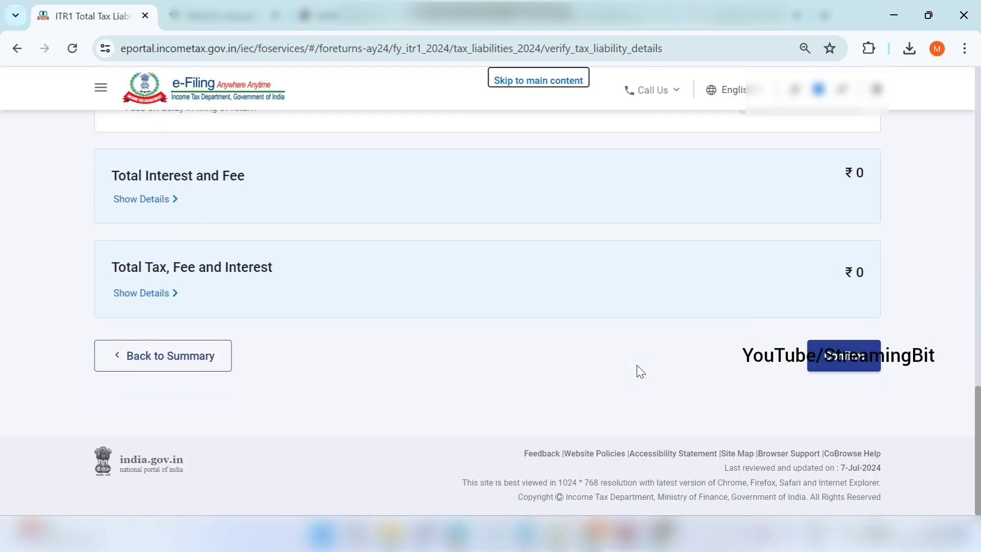
click(835, 378)
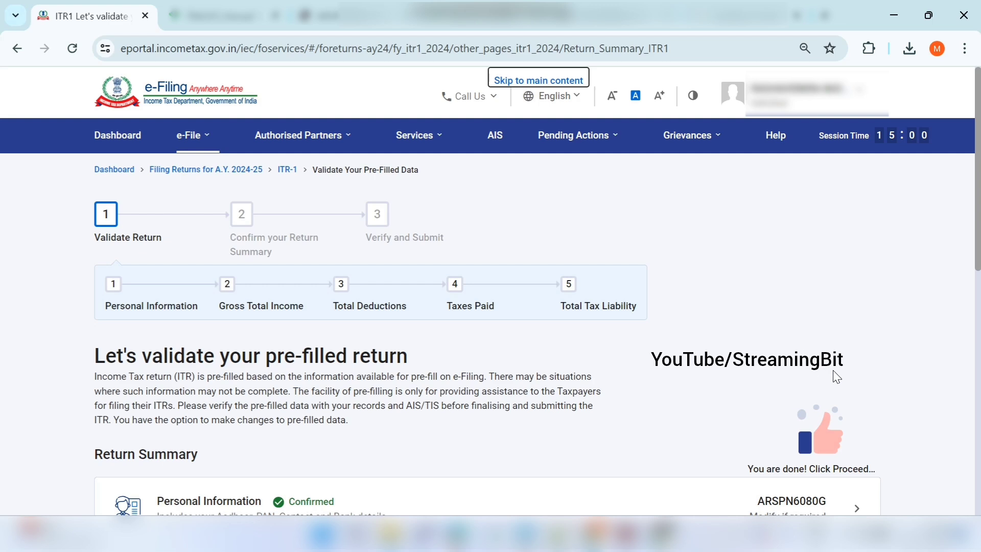
scroll(833, 370, down, 10)
scroll(611, 365, up, 2)
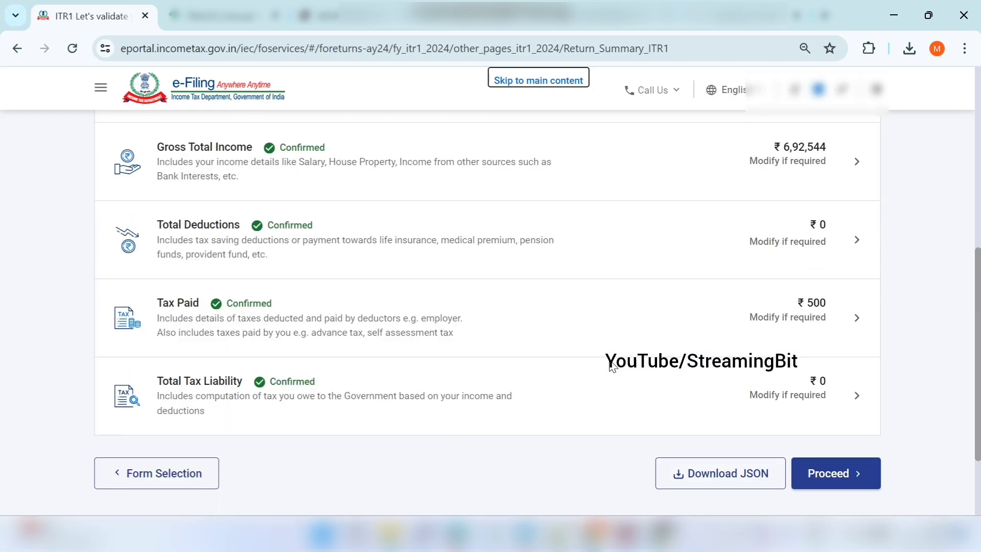
Proceed from the Return Summary to the Tax Summary and review the taxable income, tax payable and refund calculations
click(850, 484)
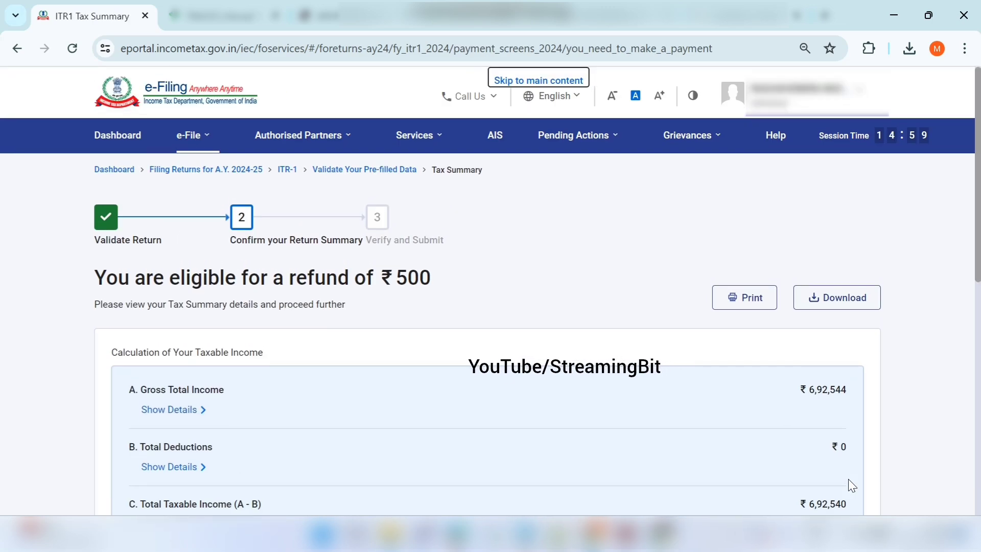
scroll(848, 480, down, 1)
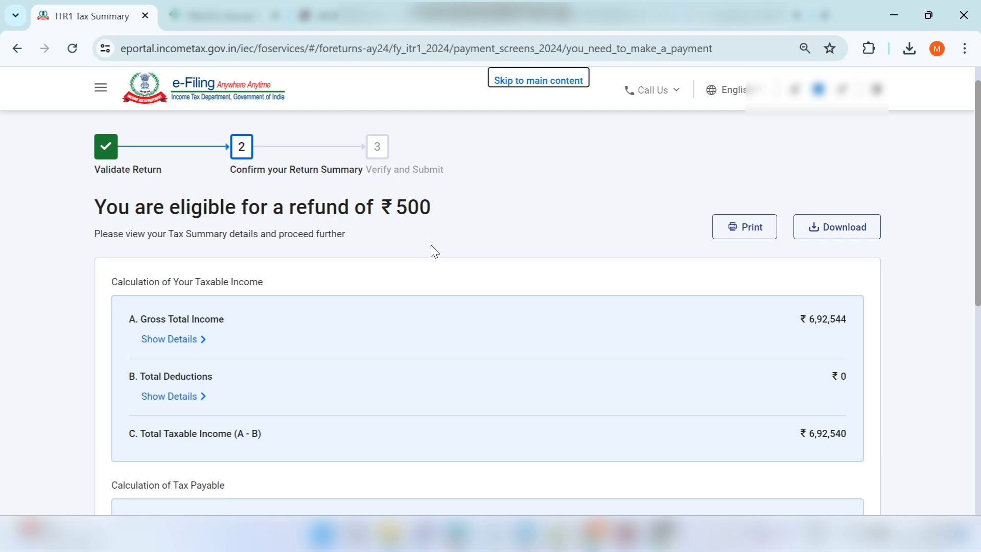
scroll(431, 246, down, 4)
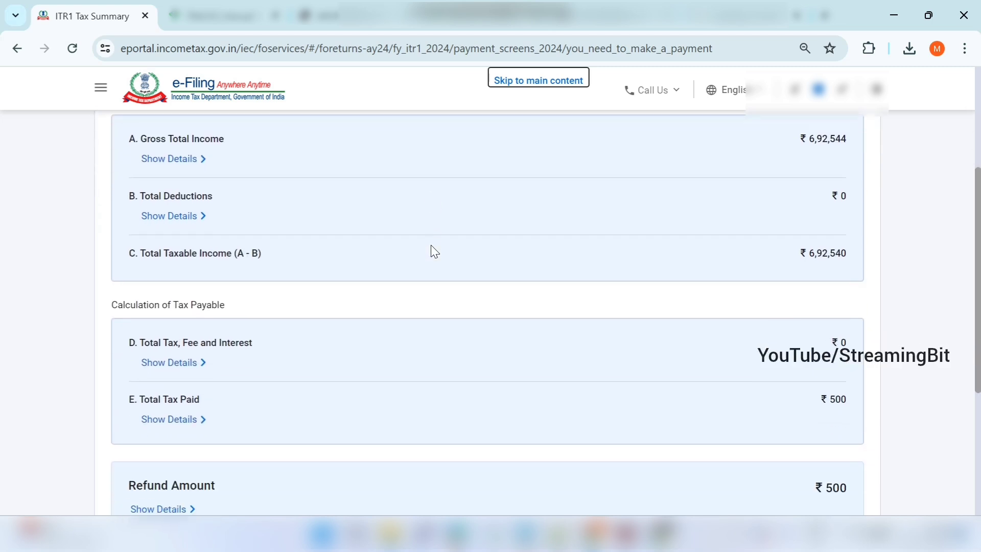
scroll(434, 251, down, 3)
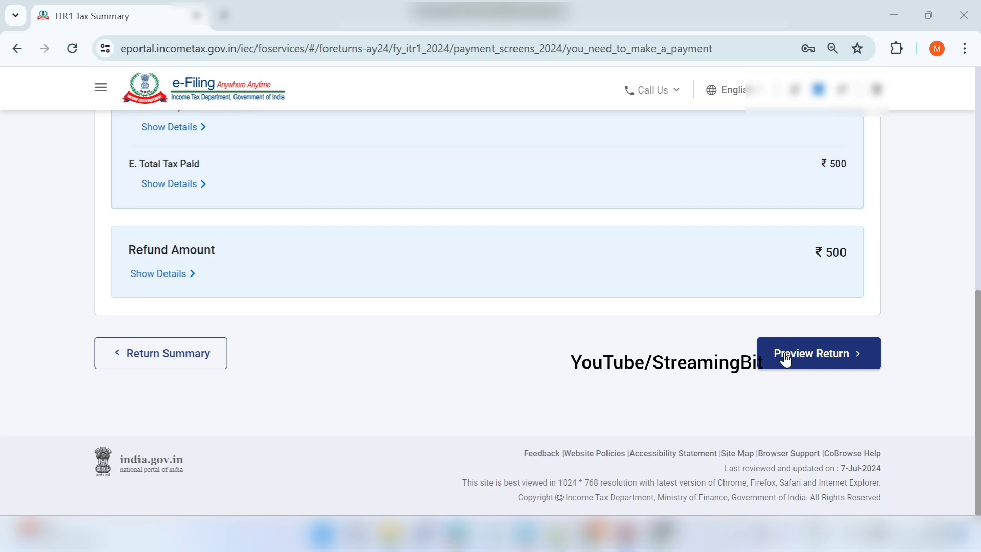
Open the return preview stage, check the pre-filled declaration and tax return preparer details, and proceed to the preview
click(786, 357)
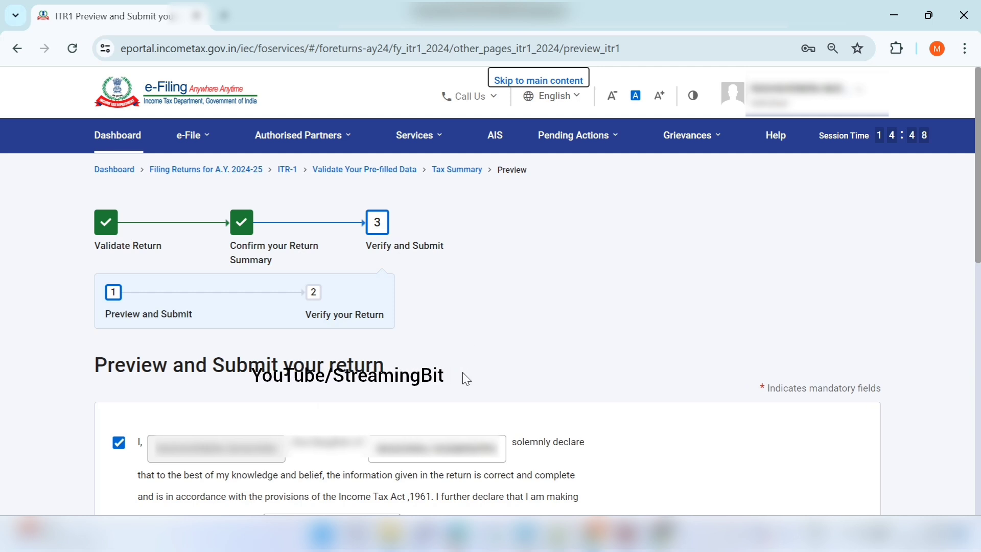
scroll(466, 379, down, 3)
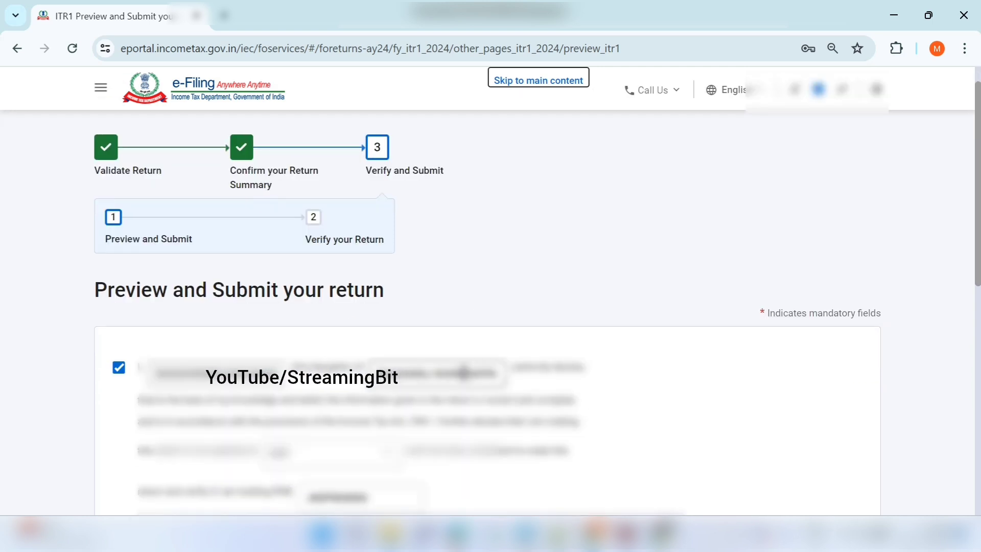
scroll(463, 371, down, 10)
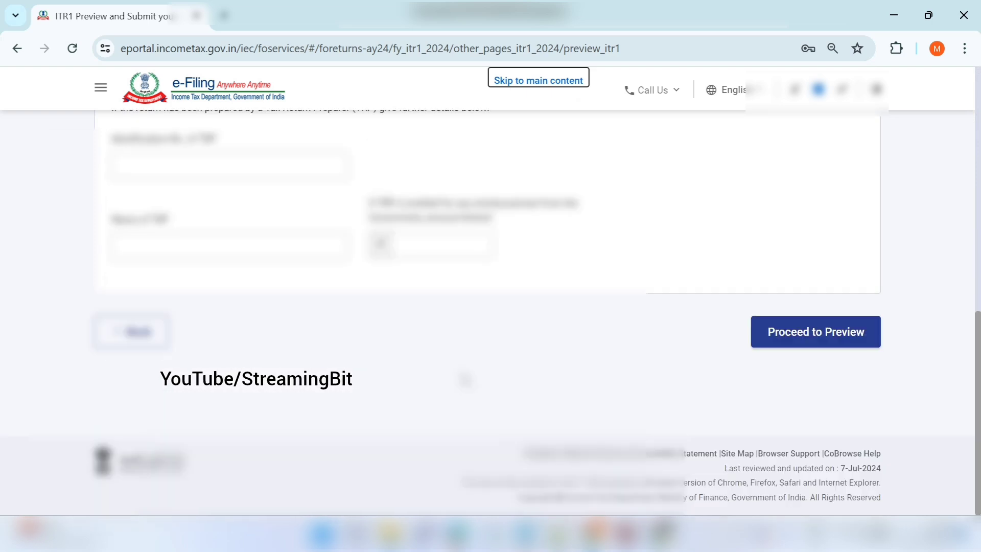
click(810, 338)
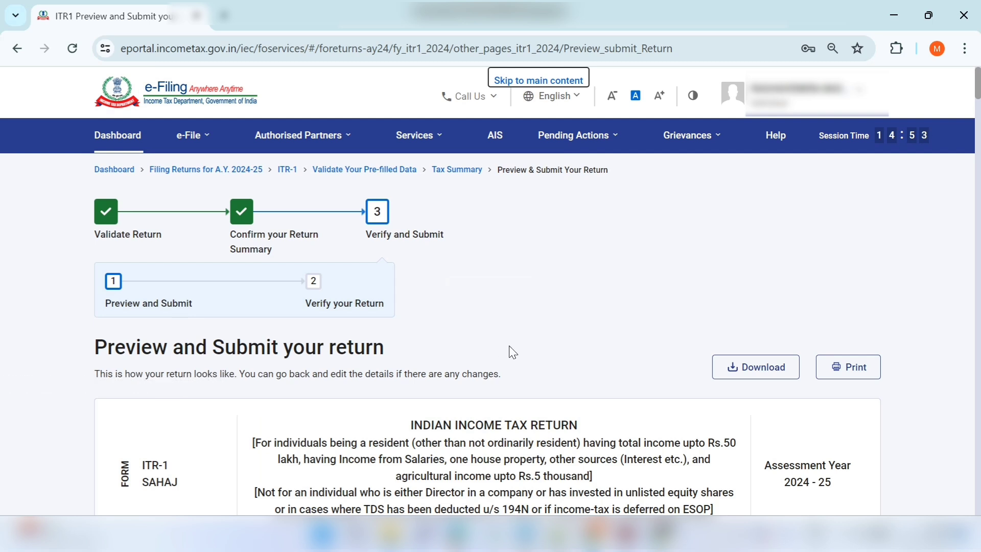
Review the full ITR-1 return preview through to the Verification section and submit it for validation
scroll(512, 352, down, 10)
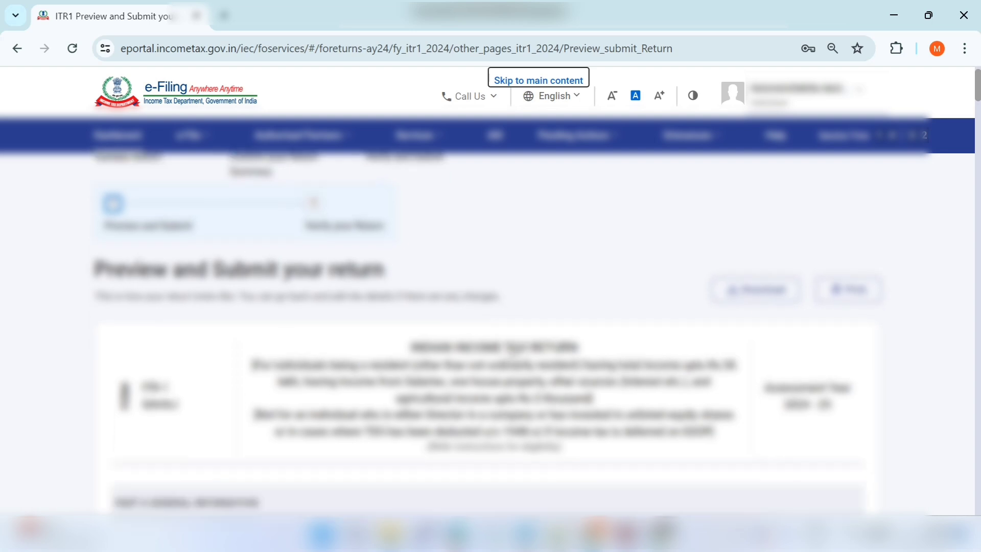
scroll(511, 352, down, 10)
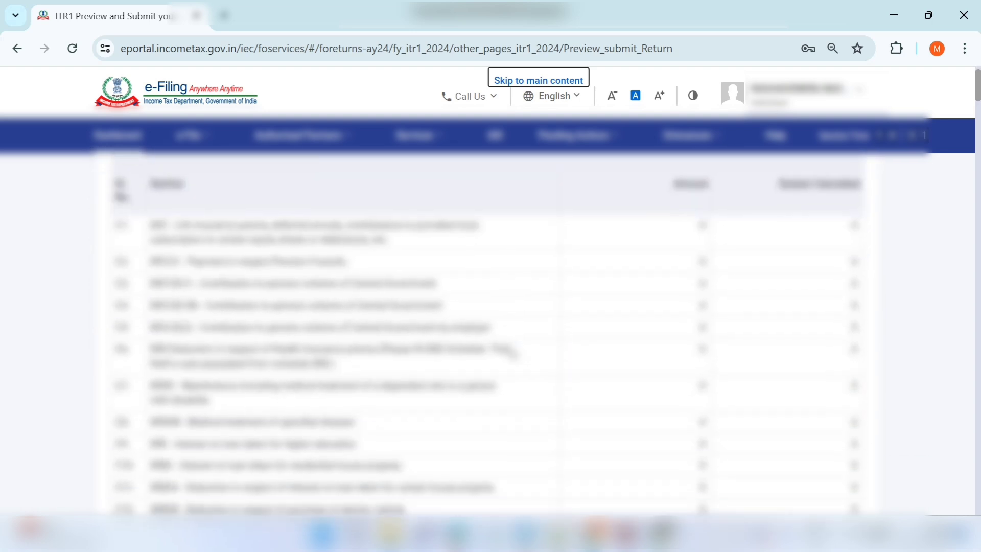
scroll(512, 353, down, 10)
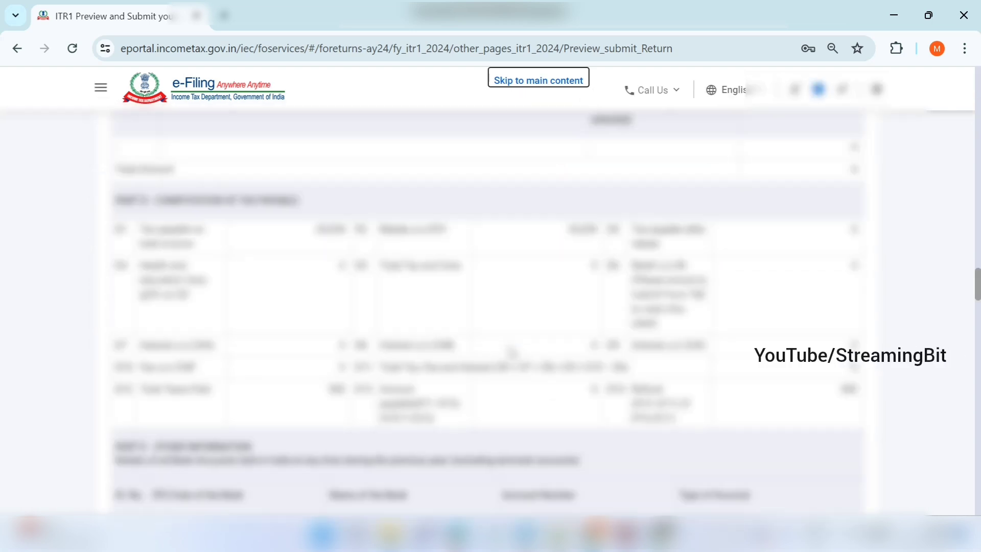
scroll(512, 352, down, 10)
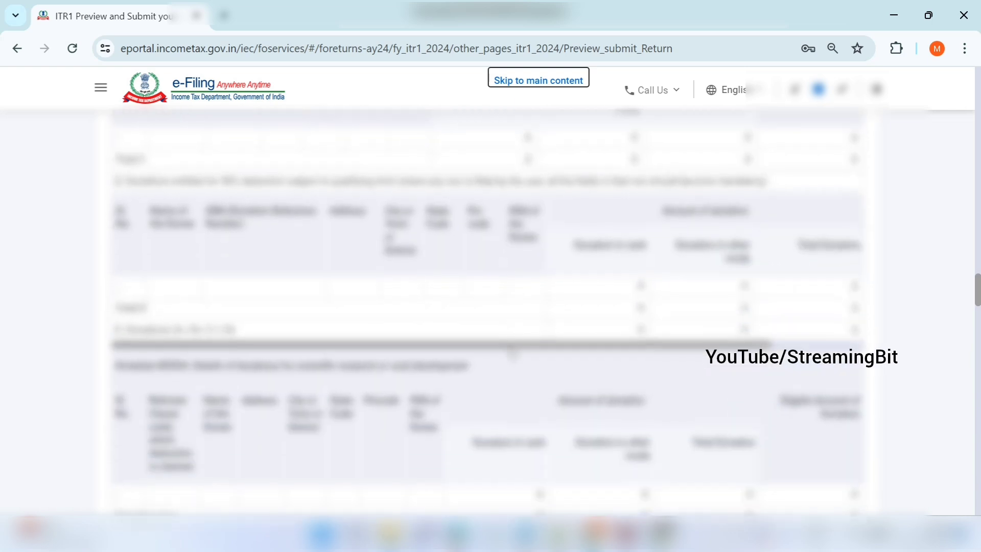
scroll(512, 353, down, 10)
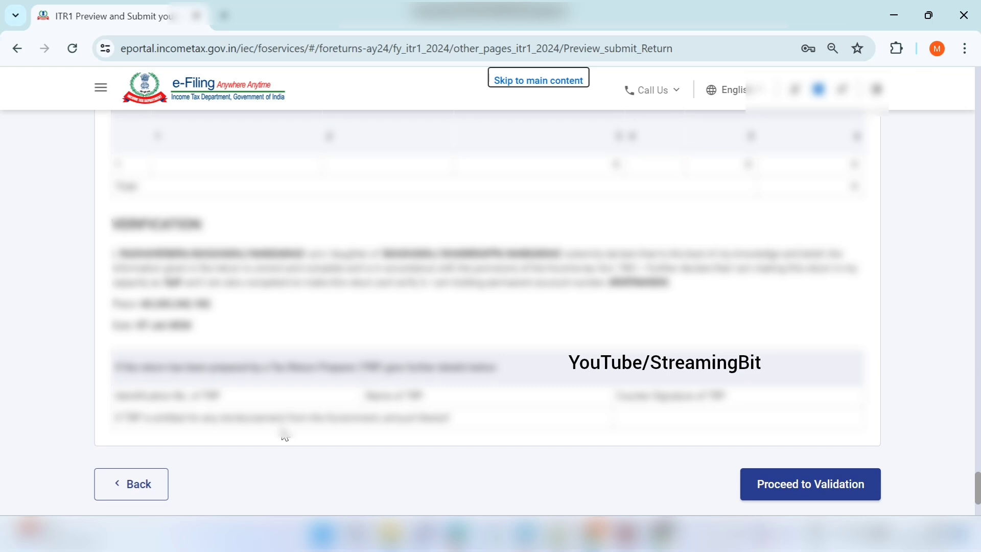
click(755, 495)
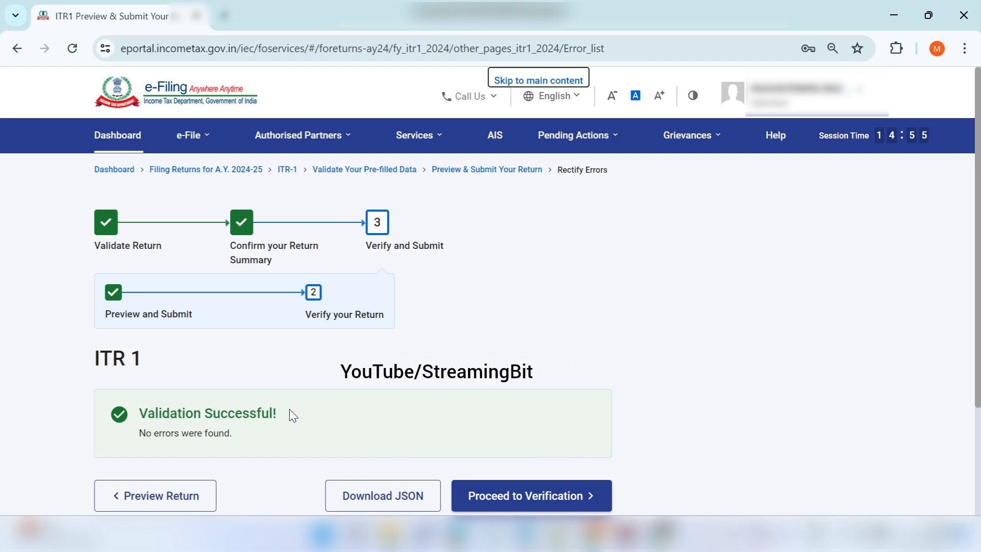
Proceed to verification of the validated return and continue with e-Verify Now as the verification method
scroll(407, 361, down, 1)
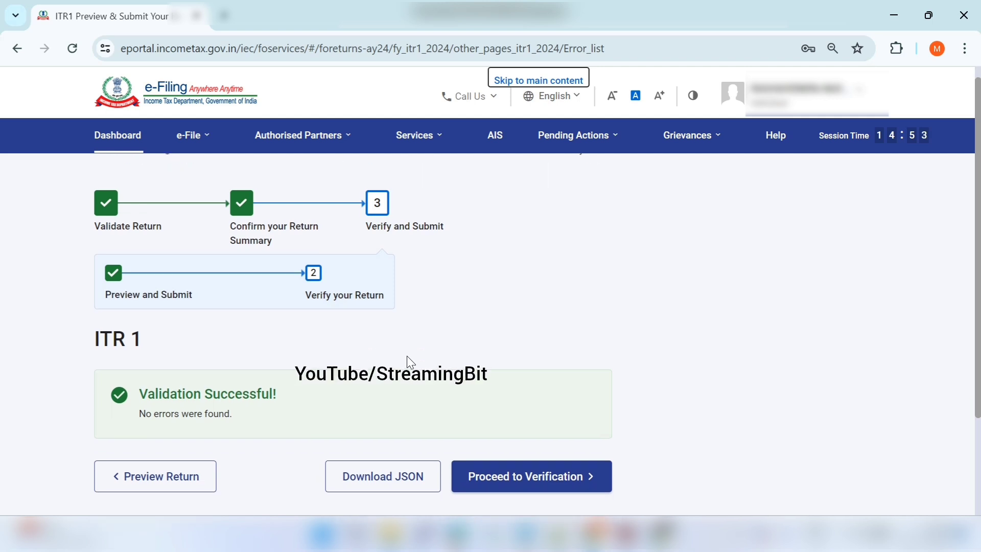
click(494, 466)
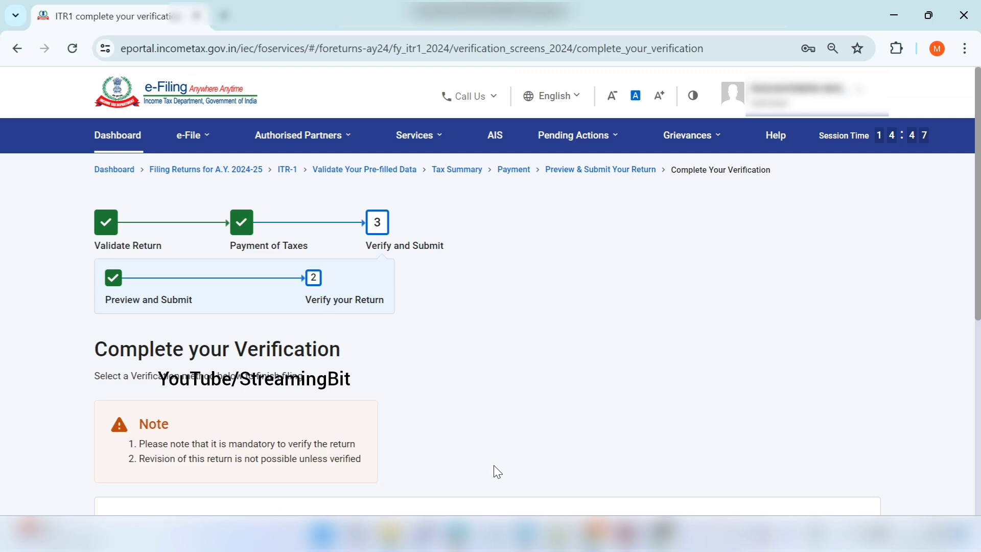
scroll(496, 471, down, 3)
scroll(495, 468, down, 1)
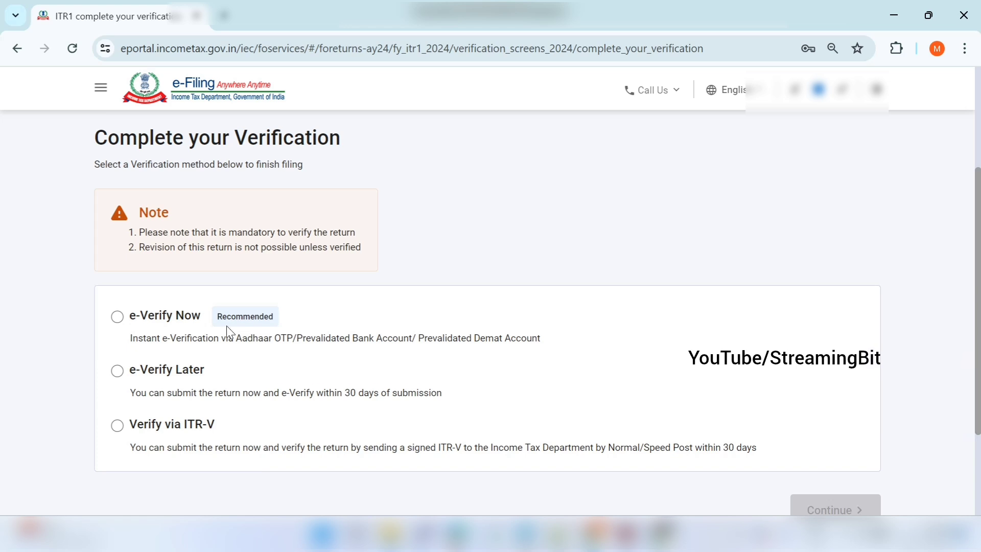
click(119, 318)
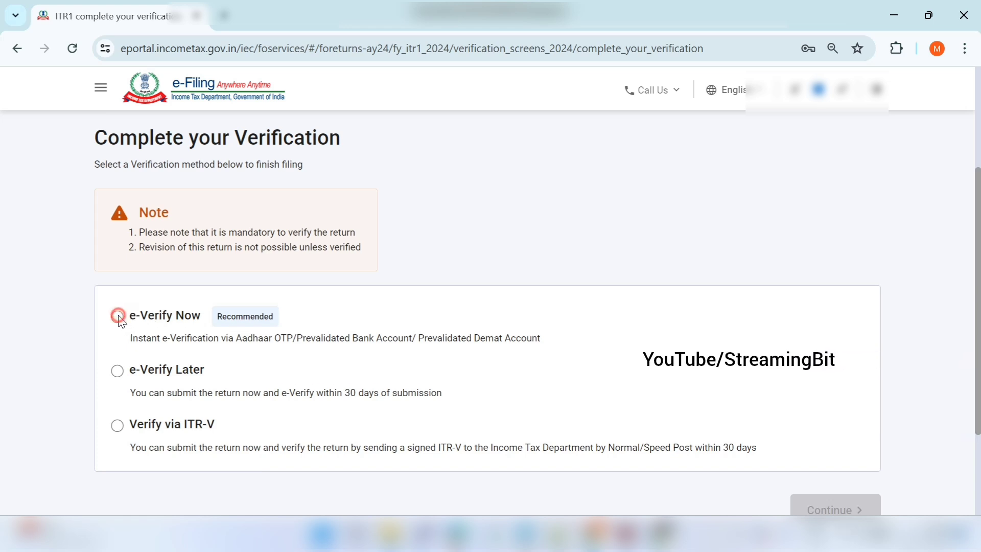
scroll(828, 447, down, 2)
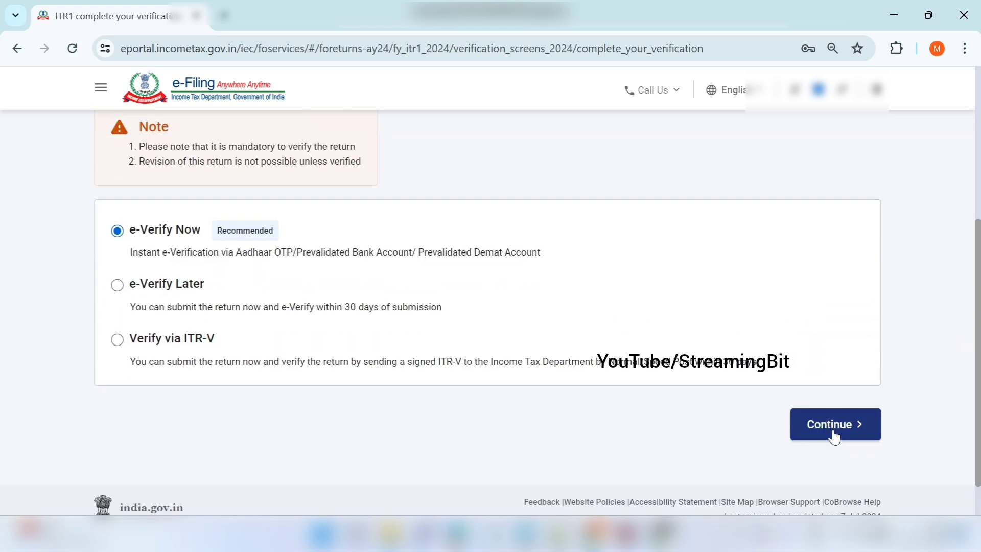
click(834, 436)
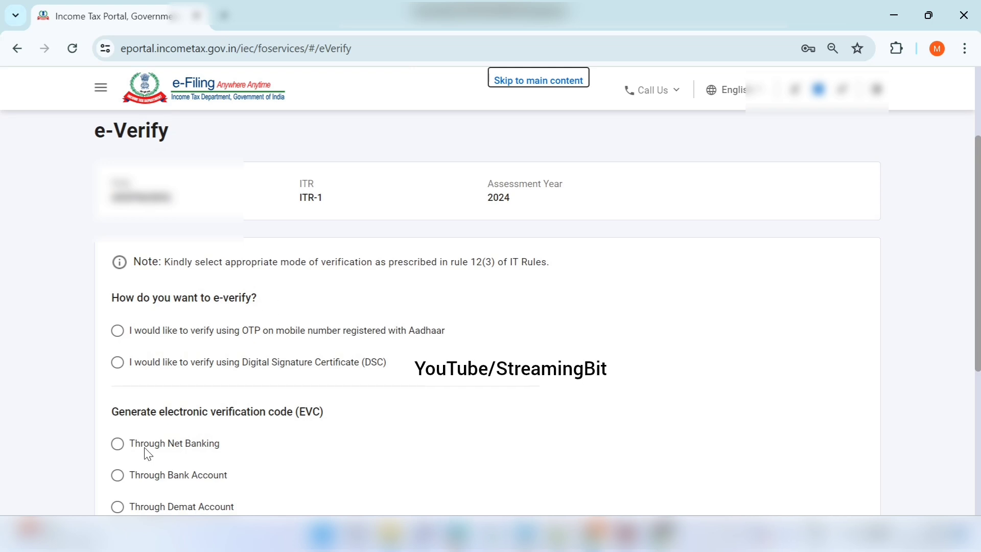
Choose e-verification by OTP on the mobile number registered with Aadhaar and agree to validate the Aadhaar details
click(118, 331)
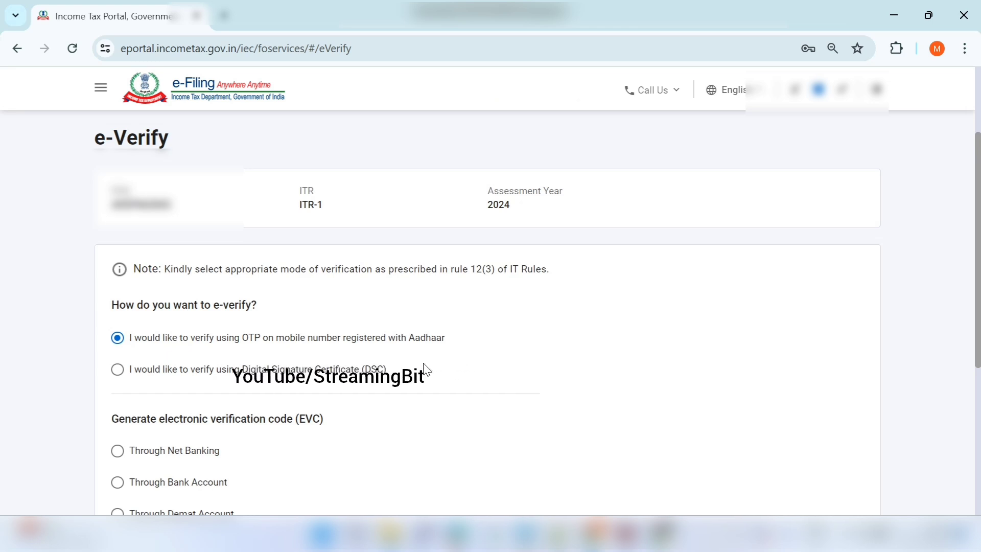
scroll(423, 367, down, 1)
scroll(427, 369, down, 2)
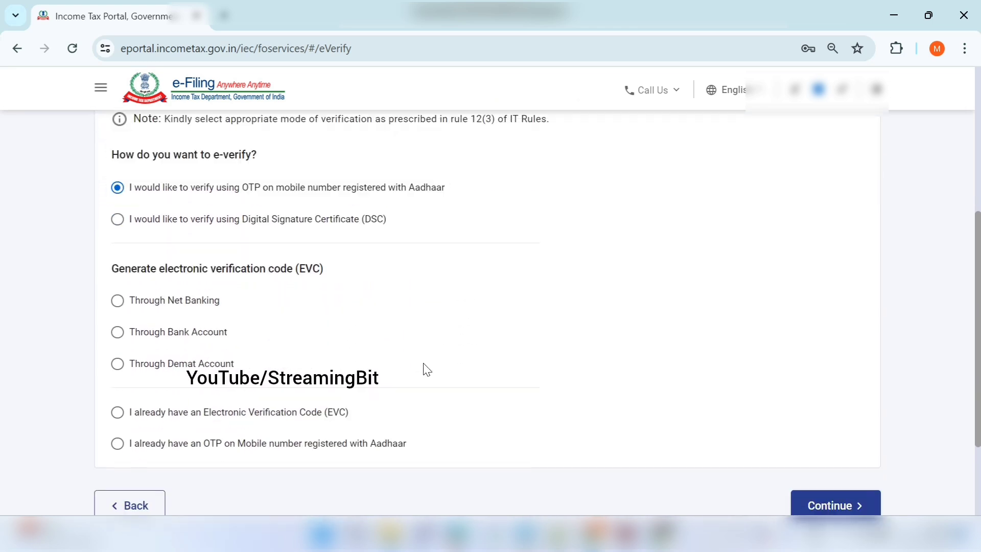
click(823, 498)
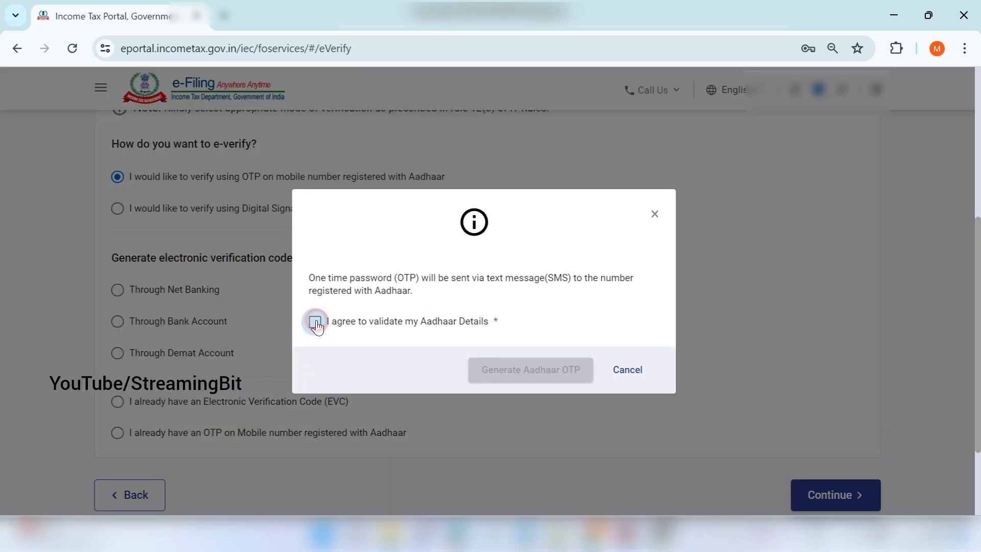
click(315, 323)
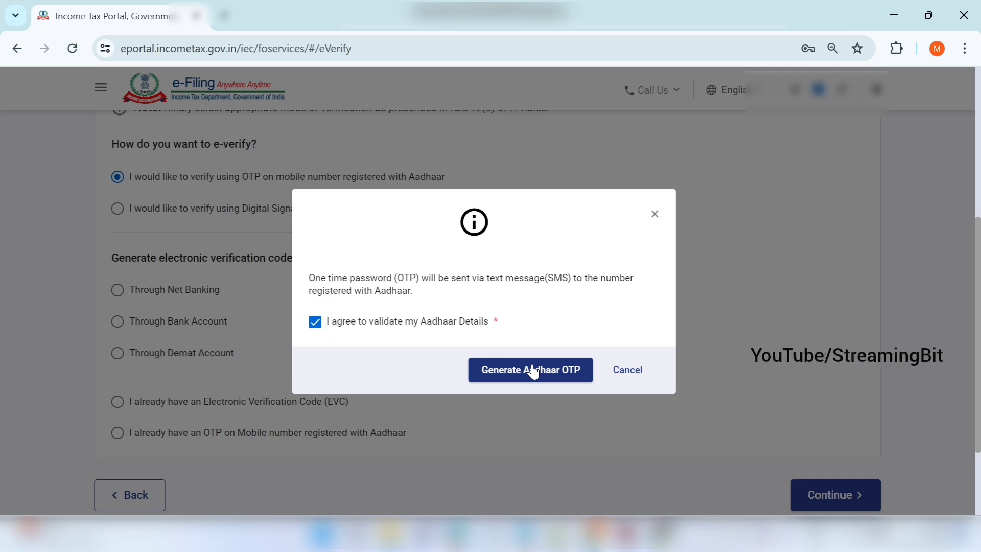